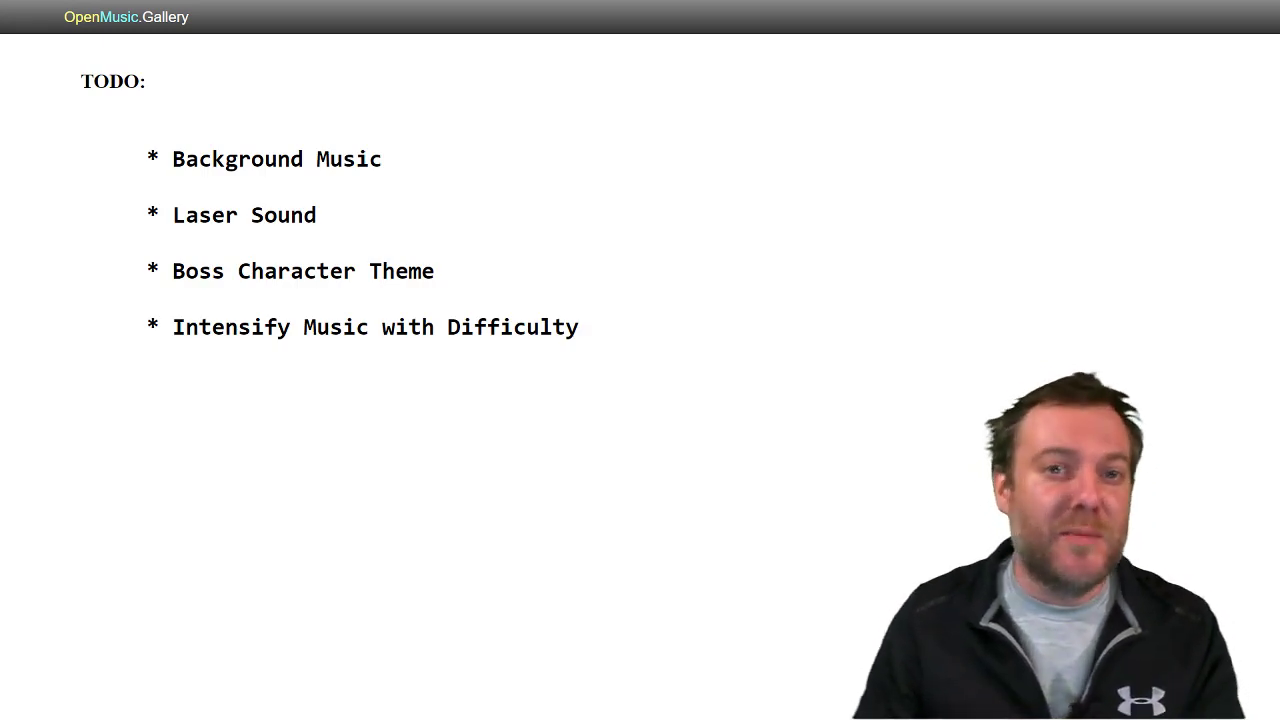
# Advance to the slide with the OpenMusic.Gallery link, open the site and launch its Advanced Editor
pyautogui.press('Right')
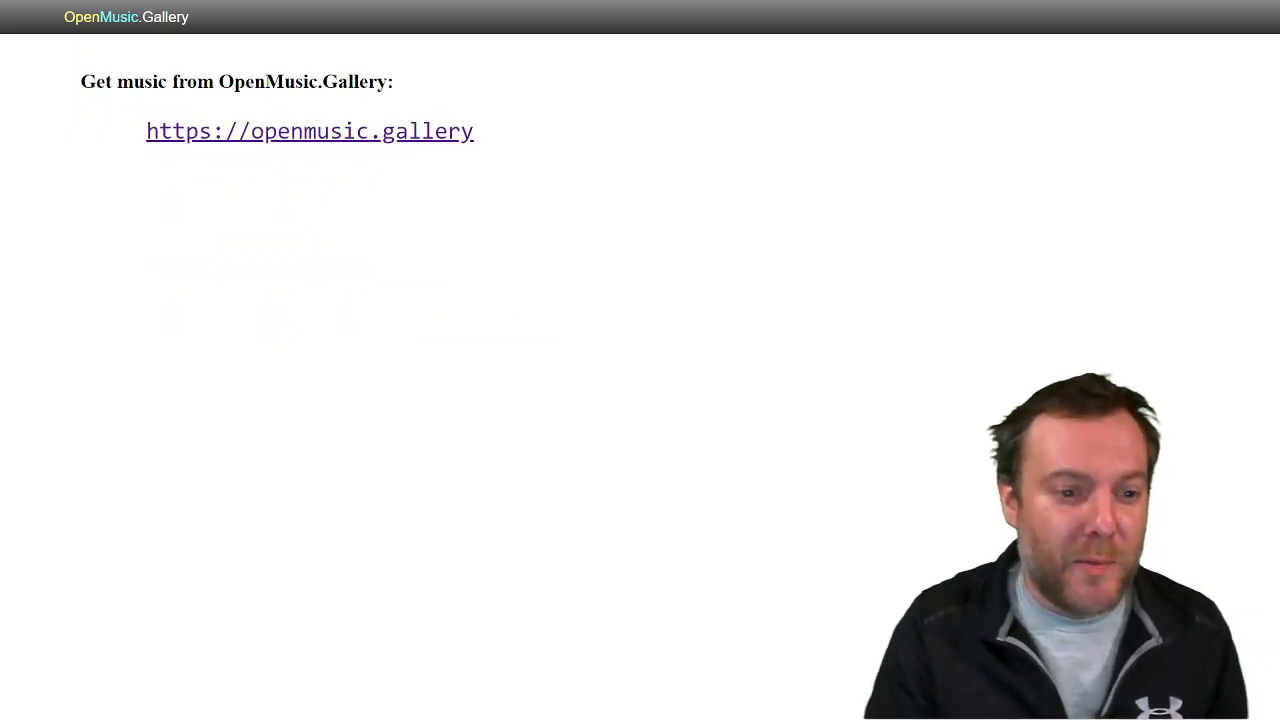
pyautogui.click(329, 137)
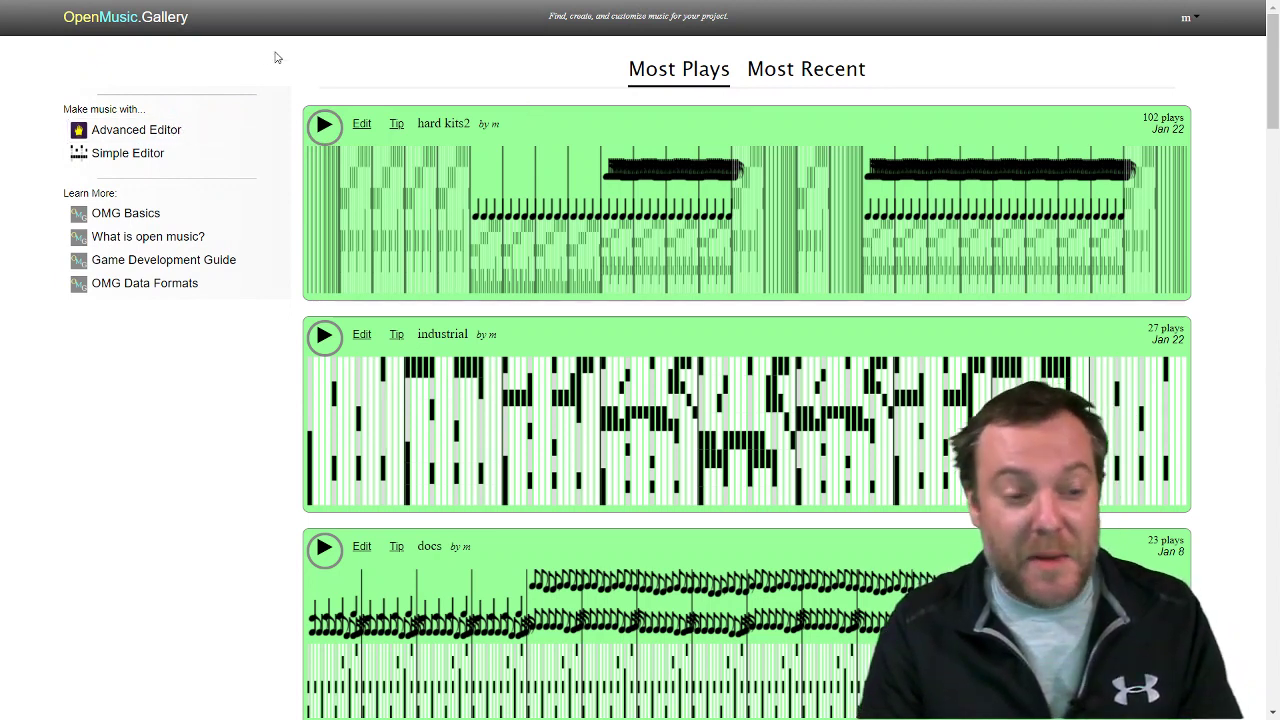
pyautogui.click(139, 133)
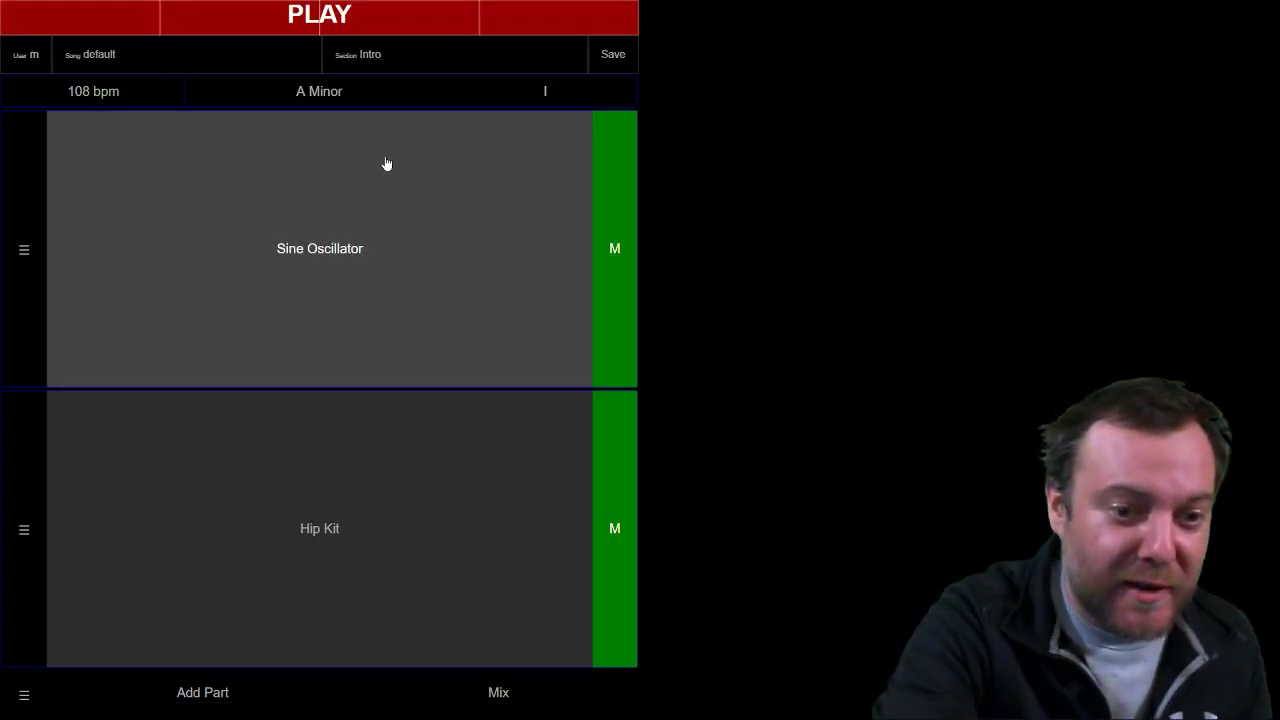
# Start playback and add kick hits on the second, third and fourth beats of the Hip Kit part
pyautogui.click(413, 15)
pyautogui.click(320, 528)
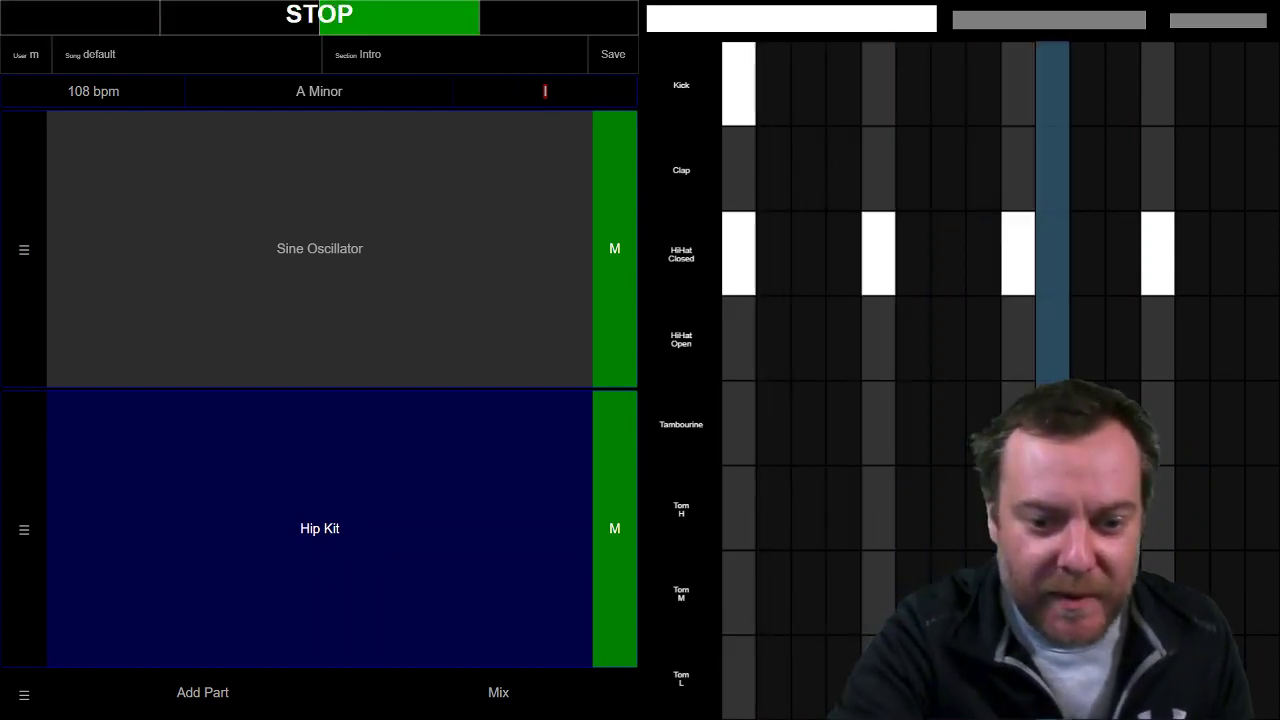
pyautogui.click(681, 339)
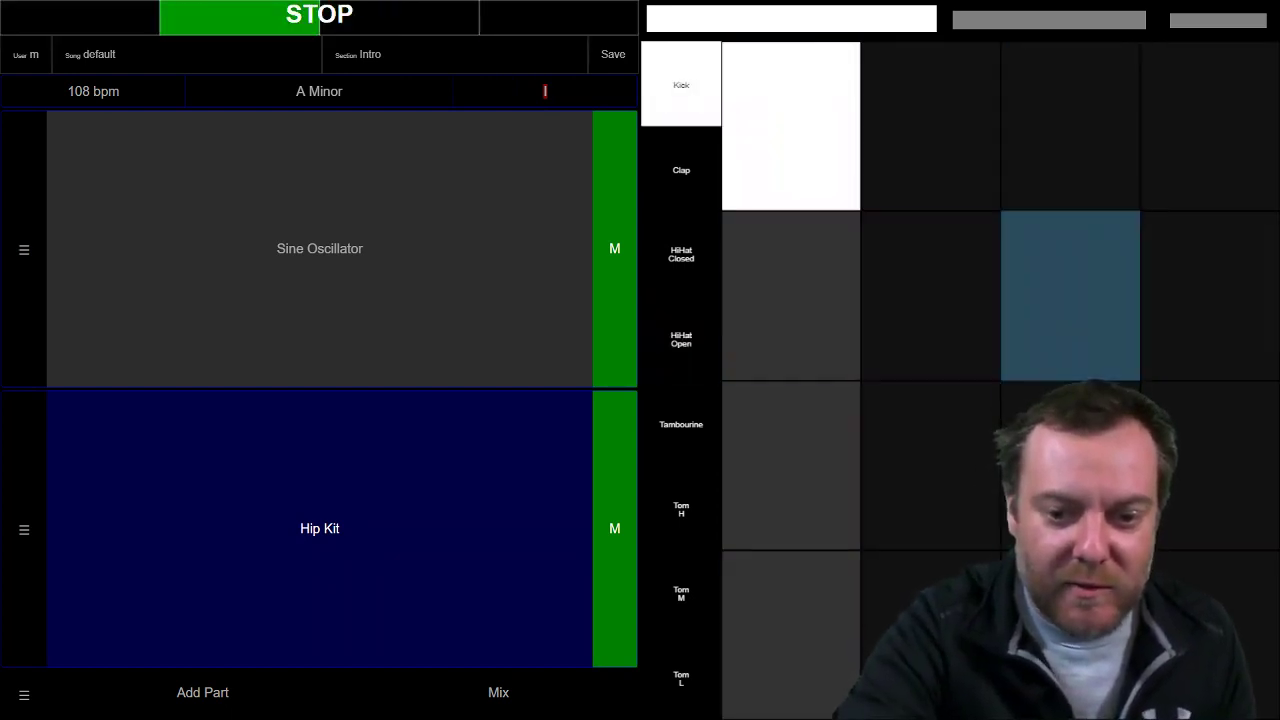
pyautogui.click(791, 295)
pyautogui.click(791, 465)
pyautogui.click(805, 585)
# Add claps on the second and fourth beats of the Hip Kit's Clap track
pyautogui.click(676, 170)
pyautogui.click(797, 292)
pyautogui.click(787, 660)
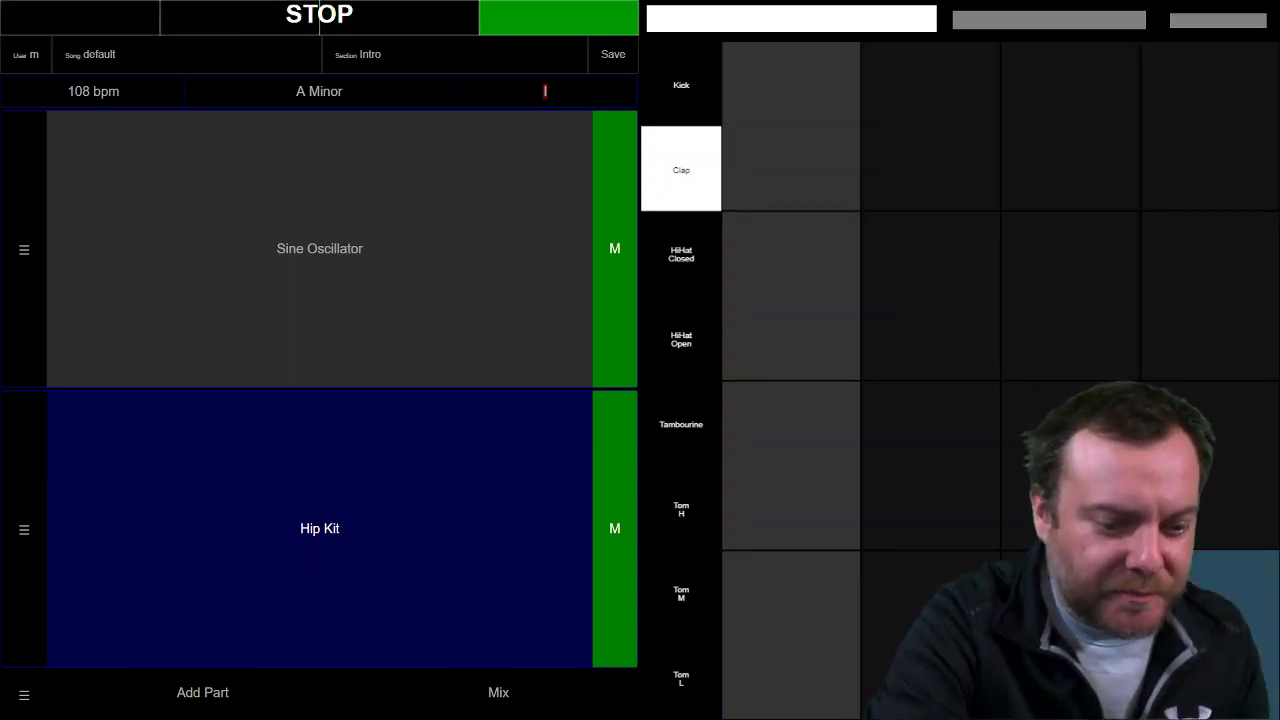
# Add the DARKBASS instrument from the OpenMusic.Gallery collection as a new part
pyautogui.click(202, 692)
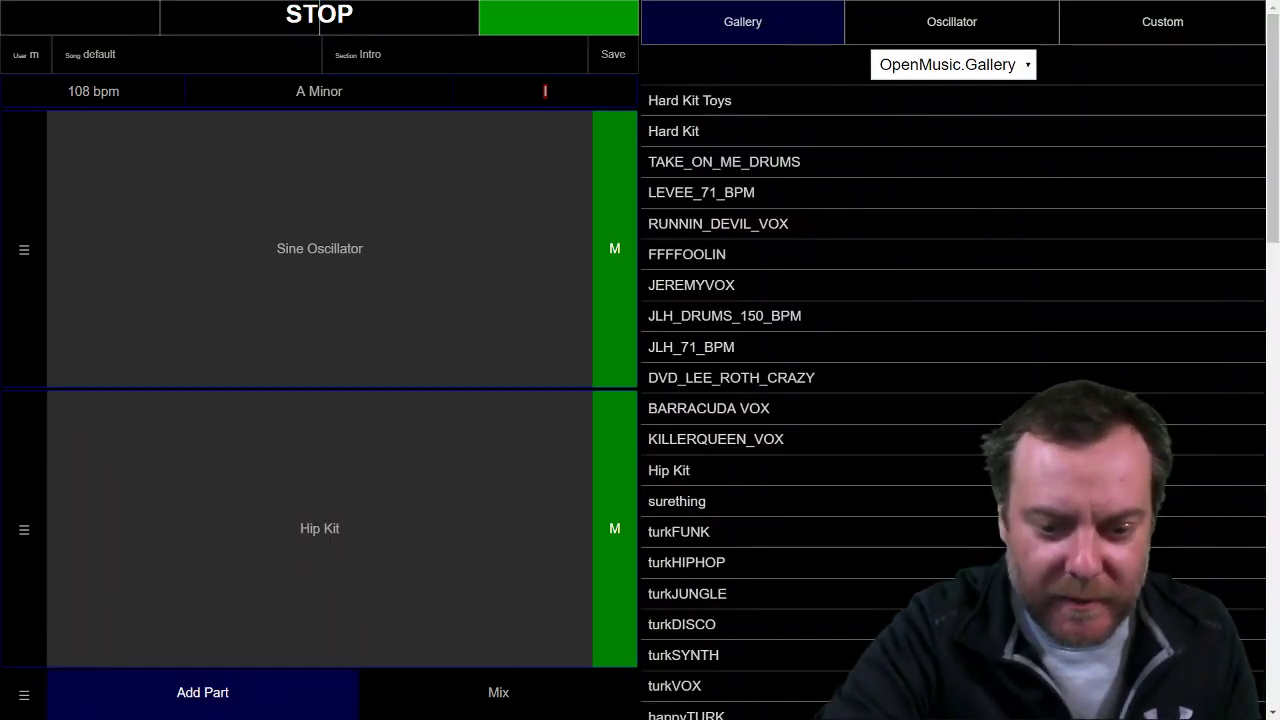
pyautogui.scroll(-5, 950, 400)
pyautogui.scroll(-3, 874, 300)
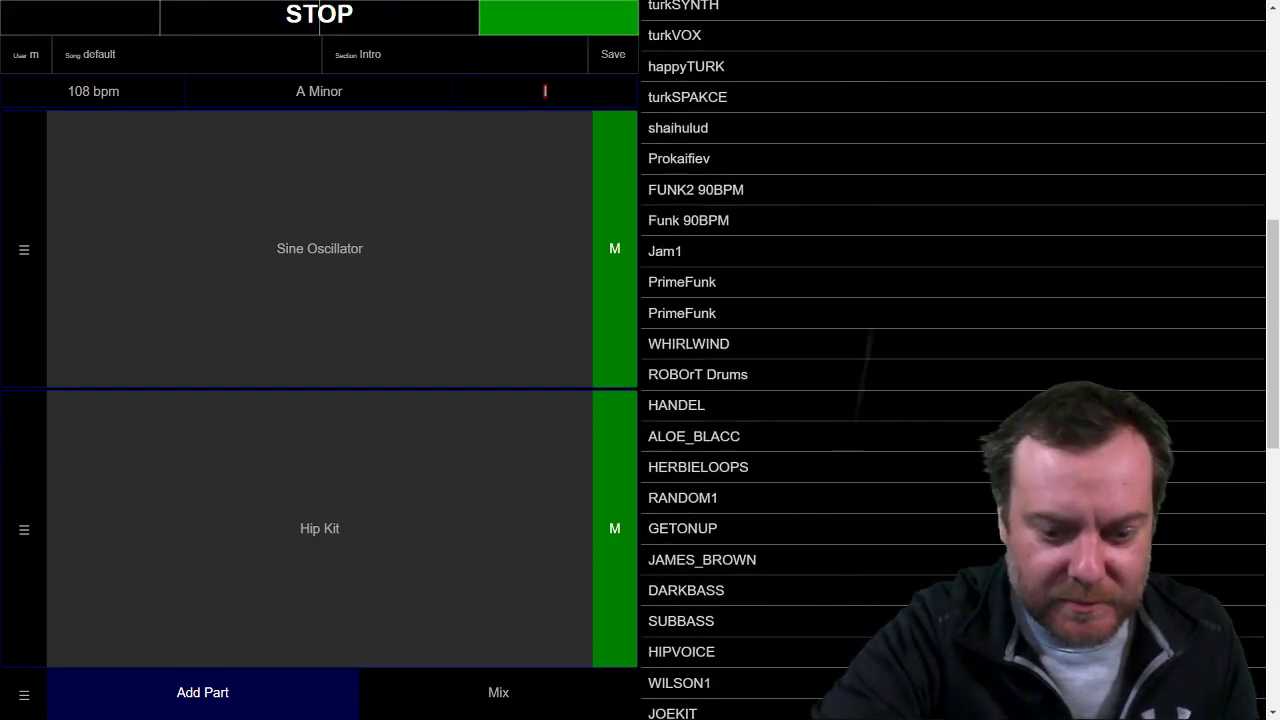
pyautogui.click(680, 479)
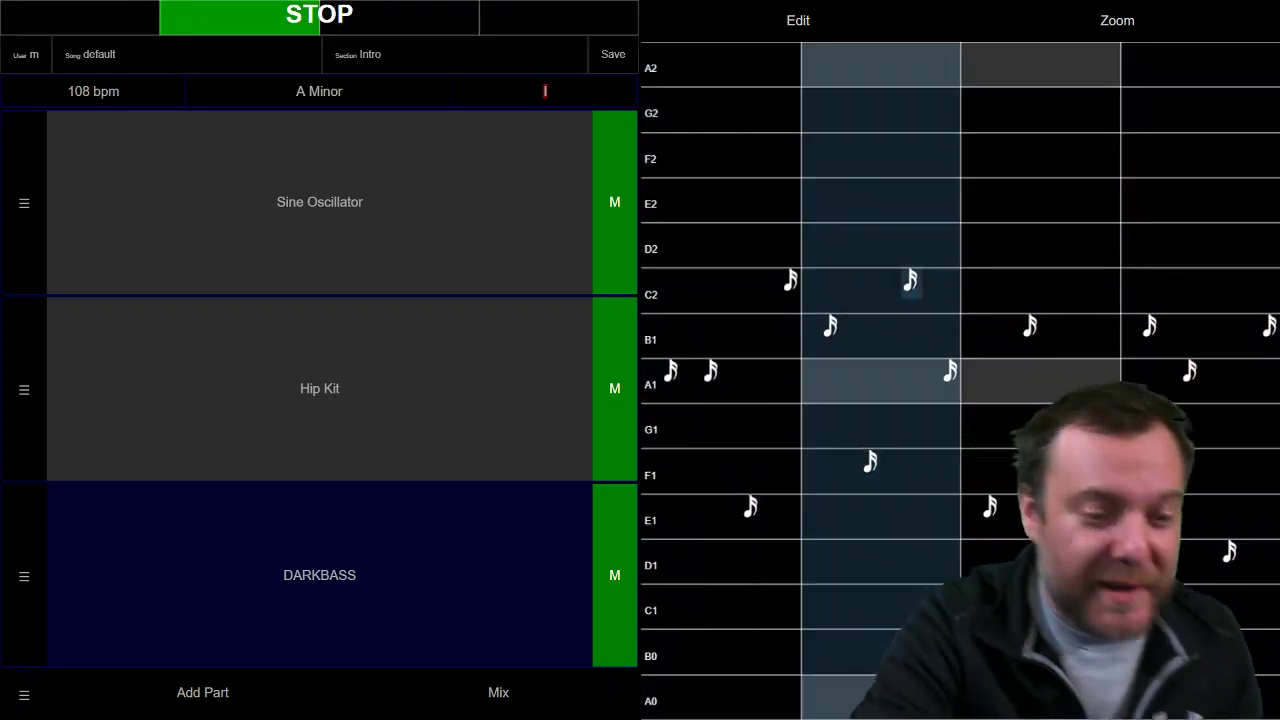
# Add the alto sax from the MusyngKite collection as a new part and draw a melody of sixteenth notes
pyautogui.click(202, 692)
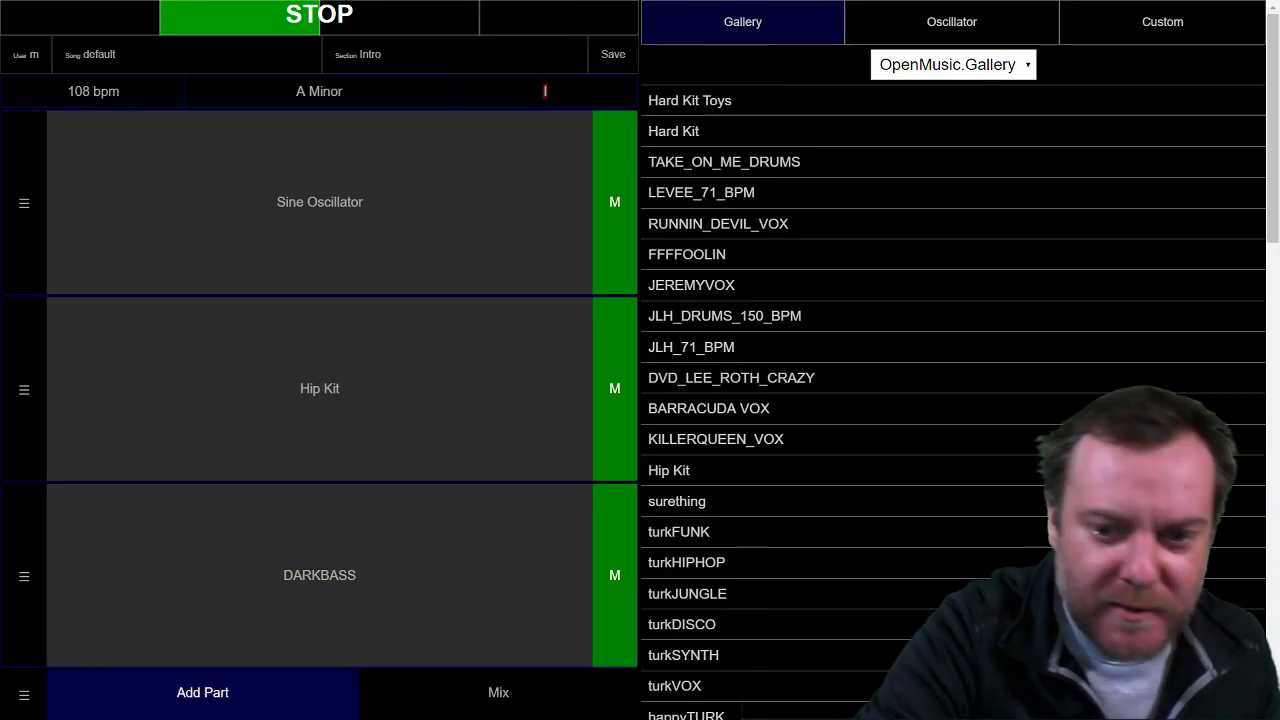
pyautogui.click(952, 64)
pyautogui.click(921, 120)
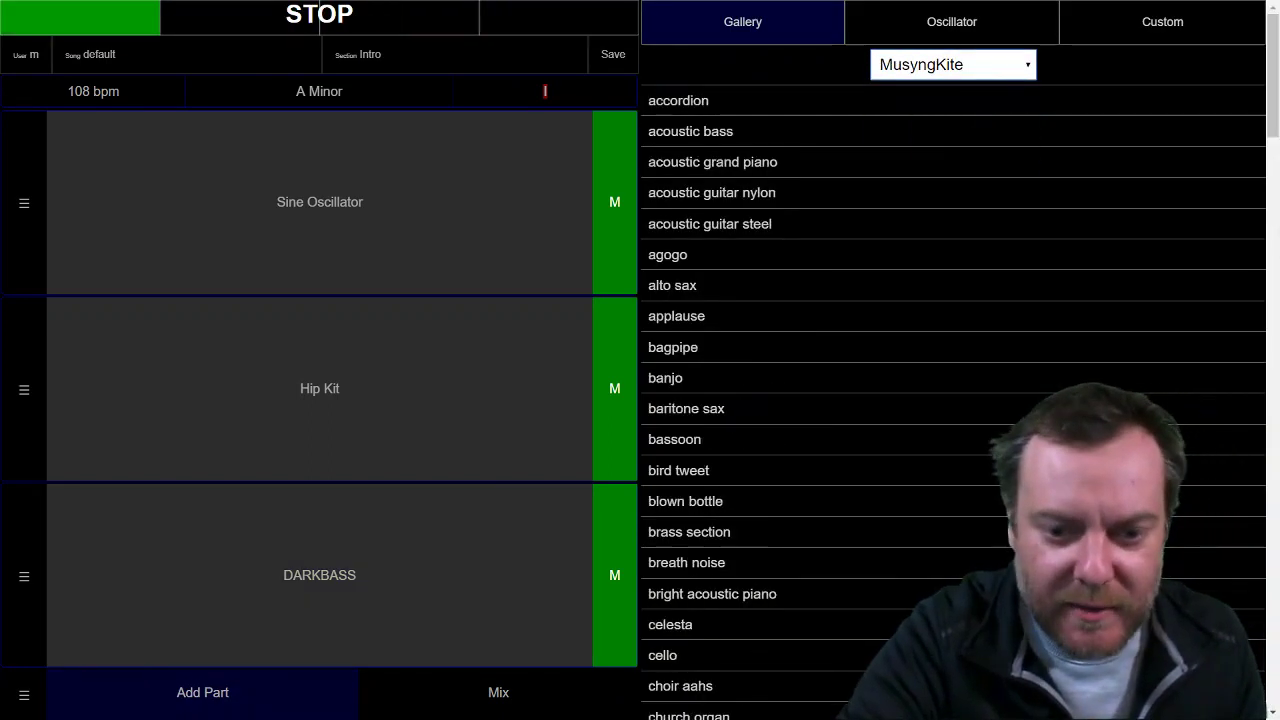
pyautogui.click(690, 285)
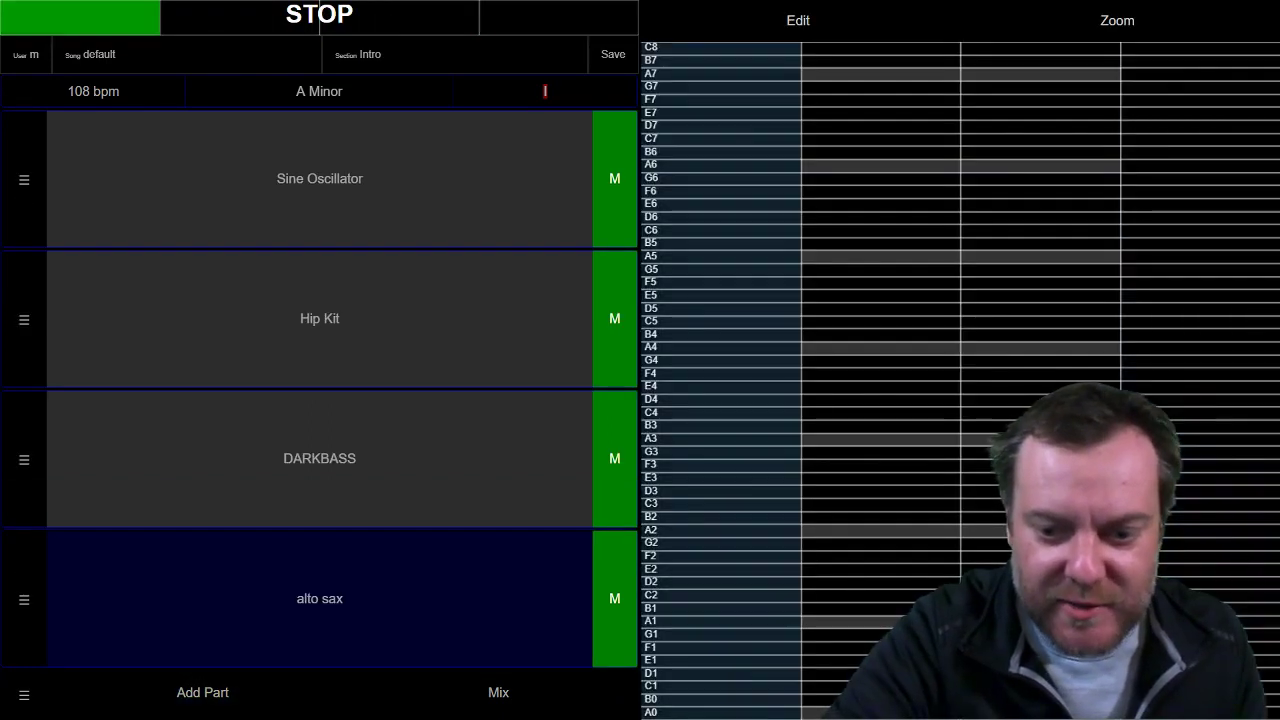
pyautogui.click(908, 360)
pyautogui.moveTo(908, 360)
pyautogui.mouseDown()
pyautogui.moveTo(908, 348)
pyautogui.moveTo(1000, 400)
pyautogui.moveTo(1000, 372)
pyautogui.moveTo(1030, 347)
pyautogui.mouseUp()
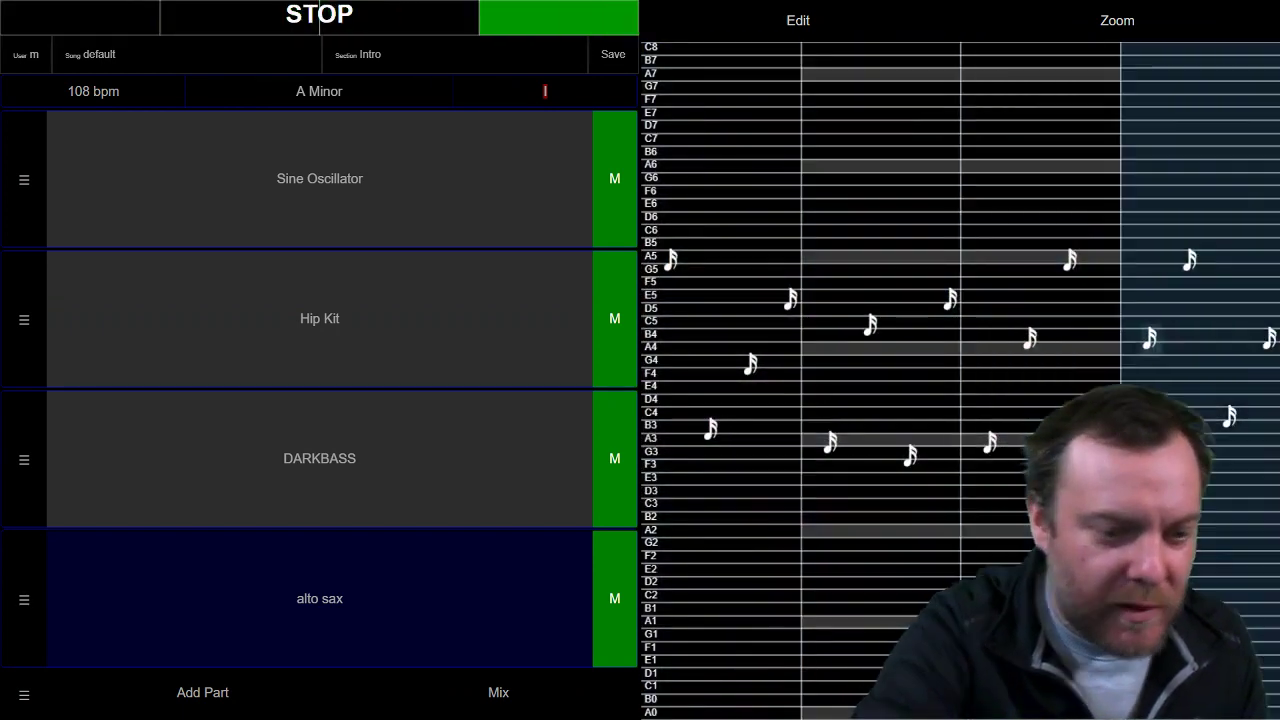
# Add a Ping Pong effect to the alto sax part
pyautogui.click(22, 610)
pyautogui.click(953, 213)
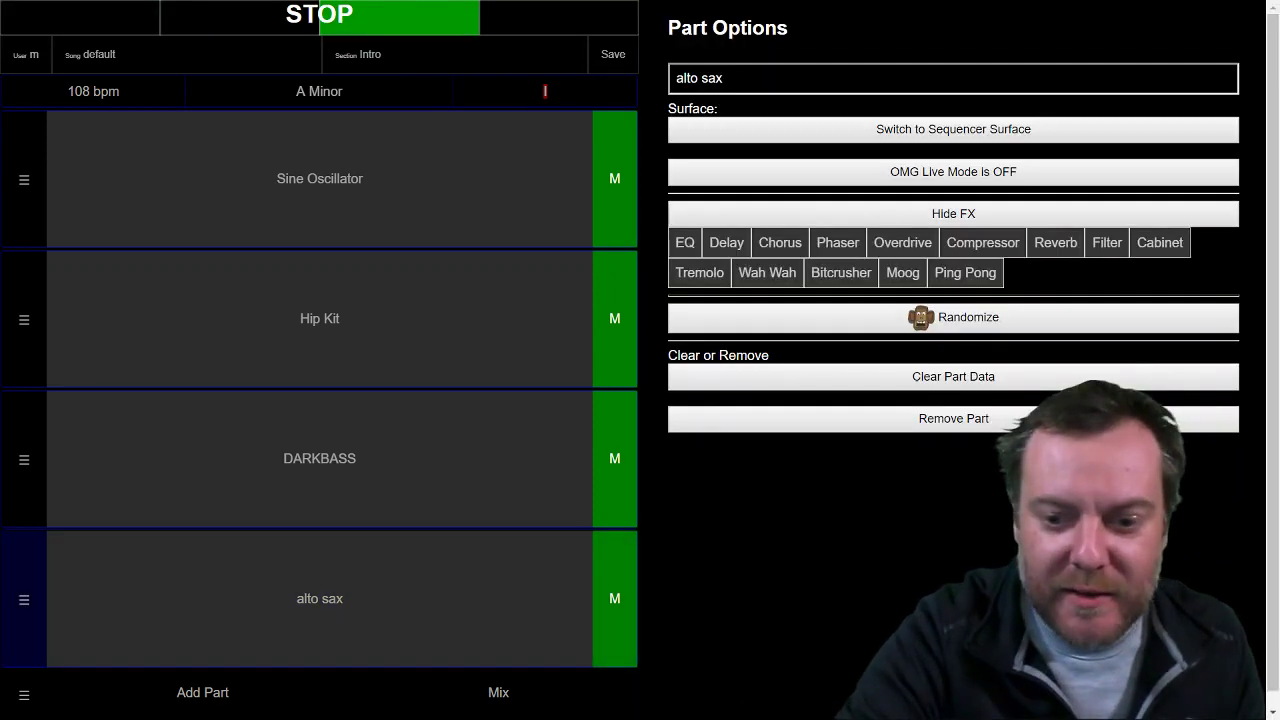
pyautogui.click(968, 272)
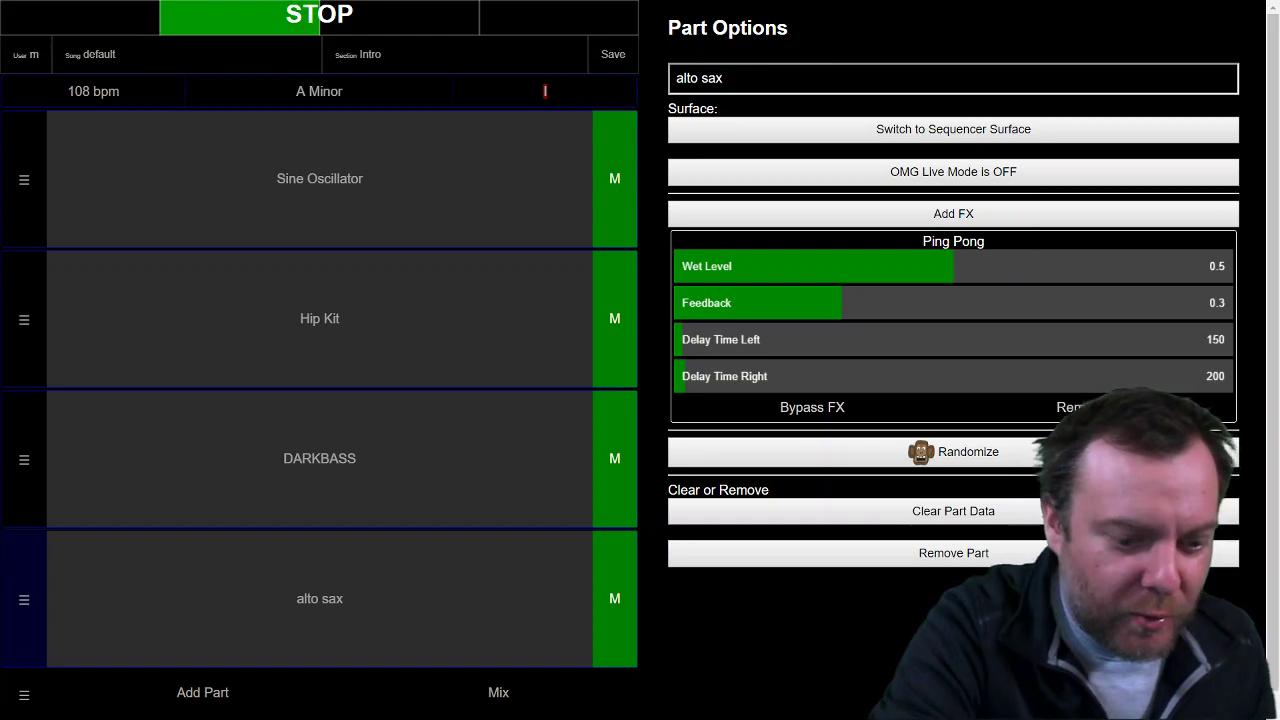
# Add the MARIMBA instrument from the OpenMusic.Gallery collection as a new part
pyautogui.click(202, 692)
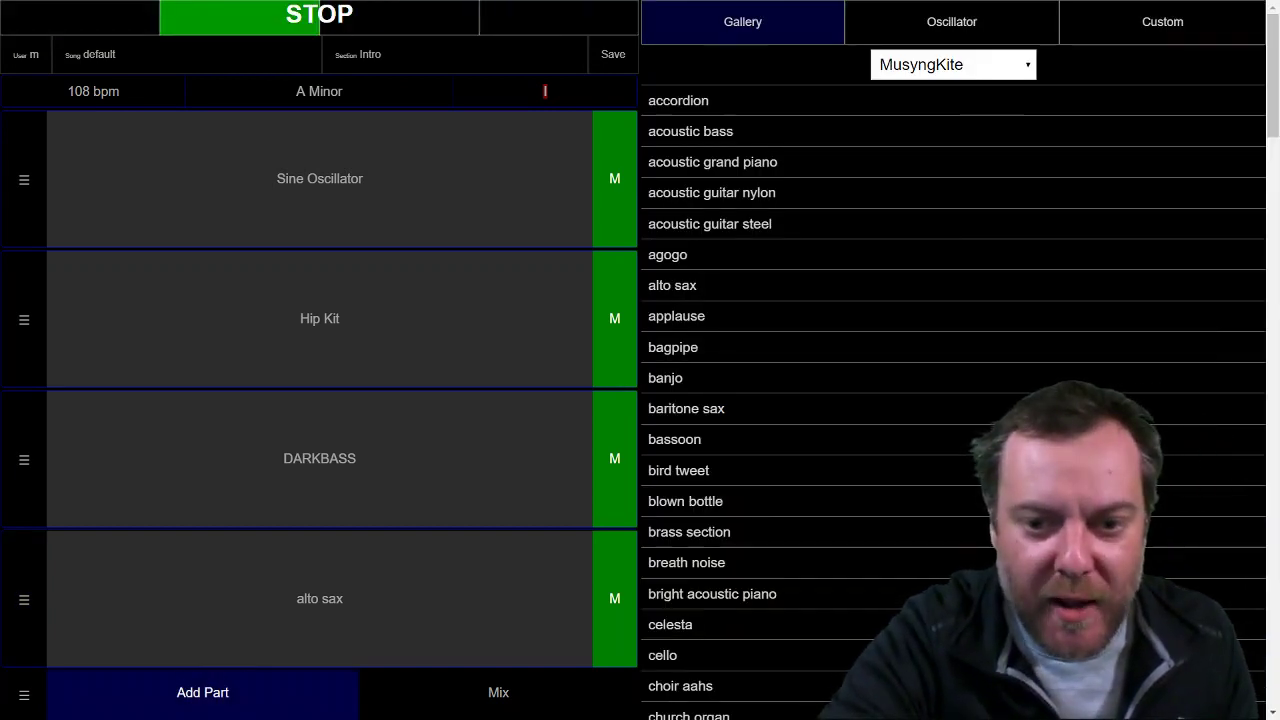
pyautogui.click(978, 63)
pyautogui.click(950, 93)
pyautogui.scroll(-8, 953, 400)
pyautogui.scroll(-3, 953, 400)
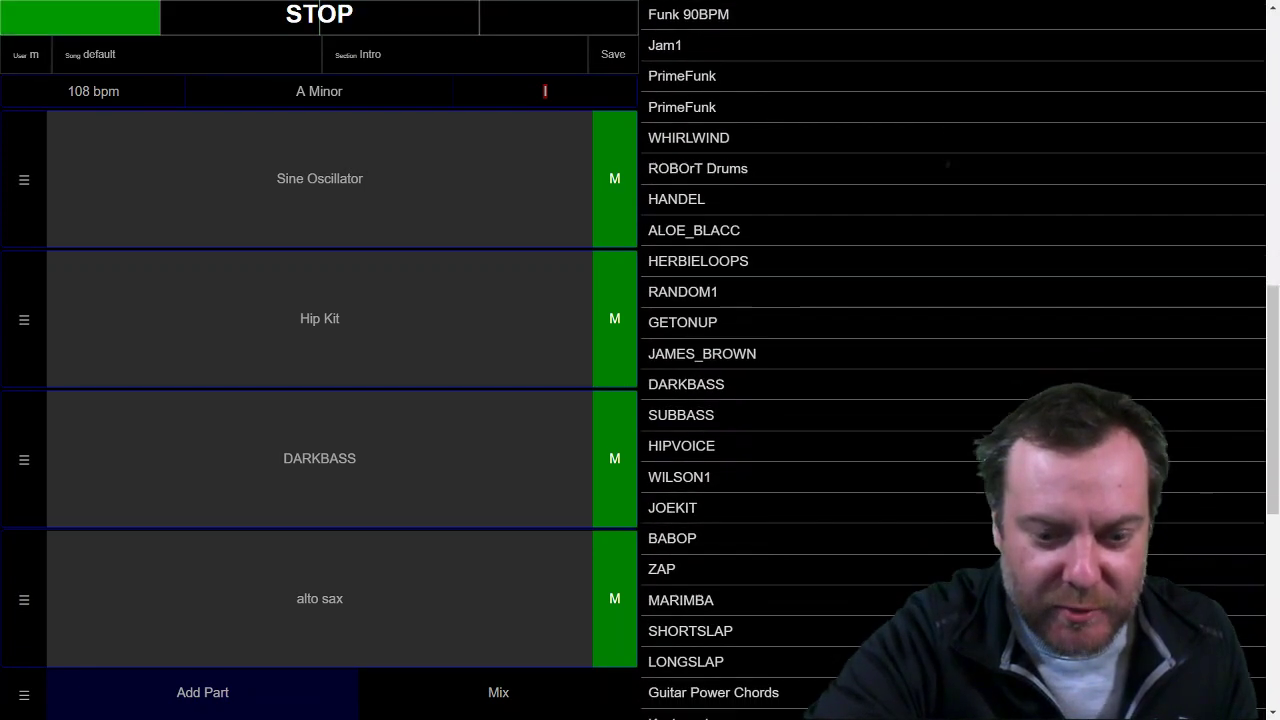
pyautogui.click(680, 541)
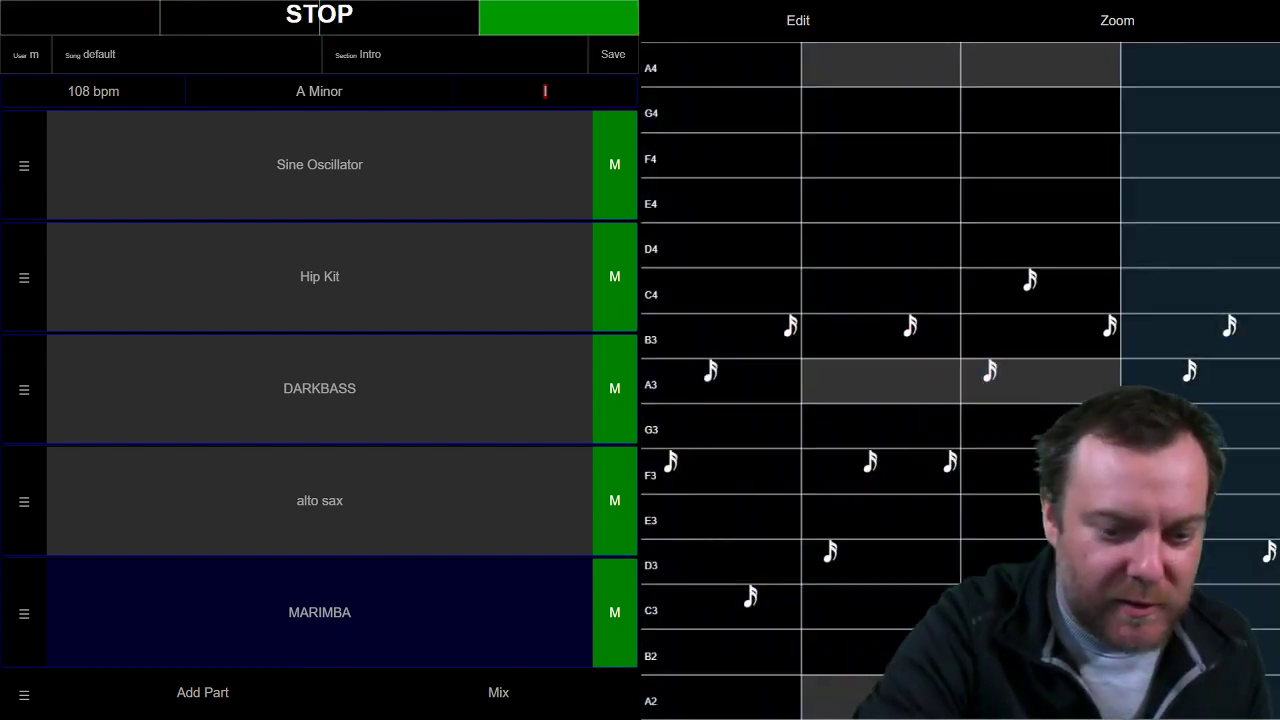
# Set the MARIMBA part's volume to 0.36 in the mixer and mute the part
pyautogui.click(542, 699)
pyautogui.moveTo(1026, 617); pyautogui.dragTo(954, 617)
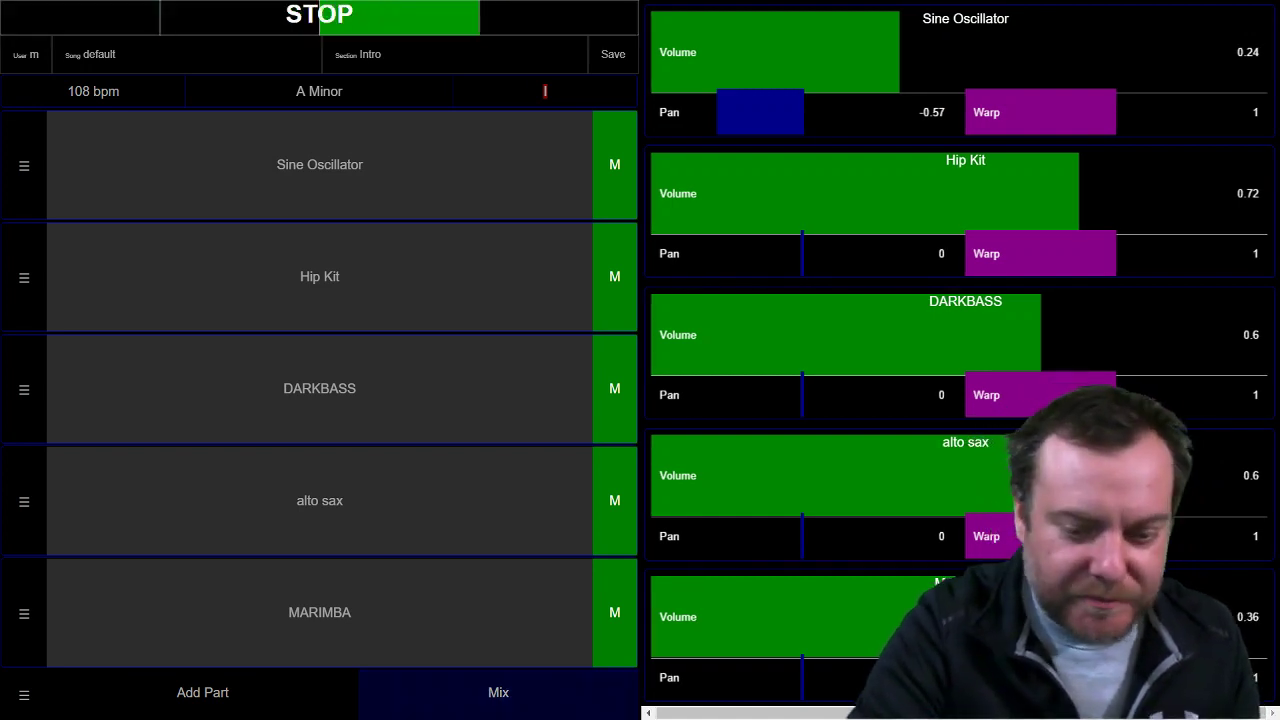
pyautogui.click(614, 612)
# Rename the MARIMBA part to Boss in its part options
pyautogui.click(24, 612)
pyautogui.click(735, 90)
pyautogui.press('BackSpace')
pyautogui.press('BackSpace')
pyautogui.press('BackSpace')
pyautogui.press('BackSpace')
pyautogui.press('BackSpace')
pyautogui.press('BackSpace')
pyautogui.press('BackSpace')
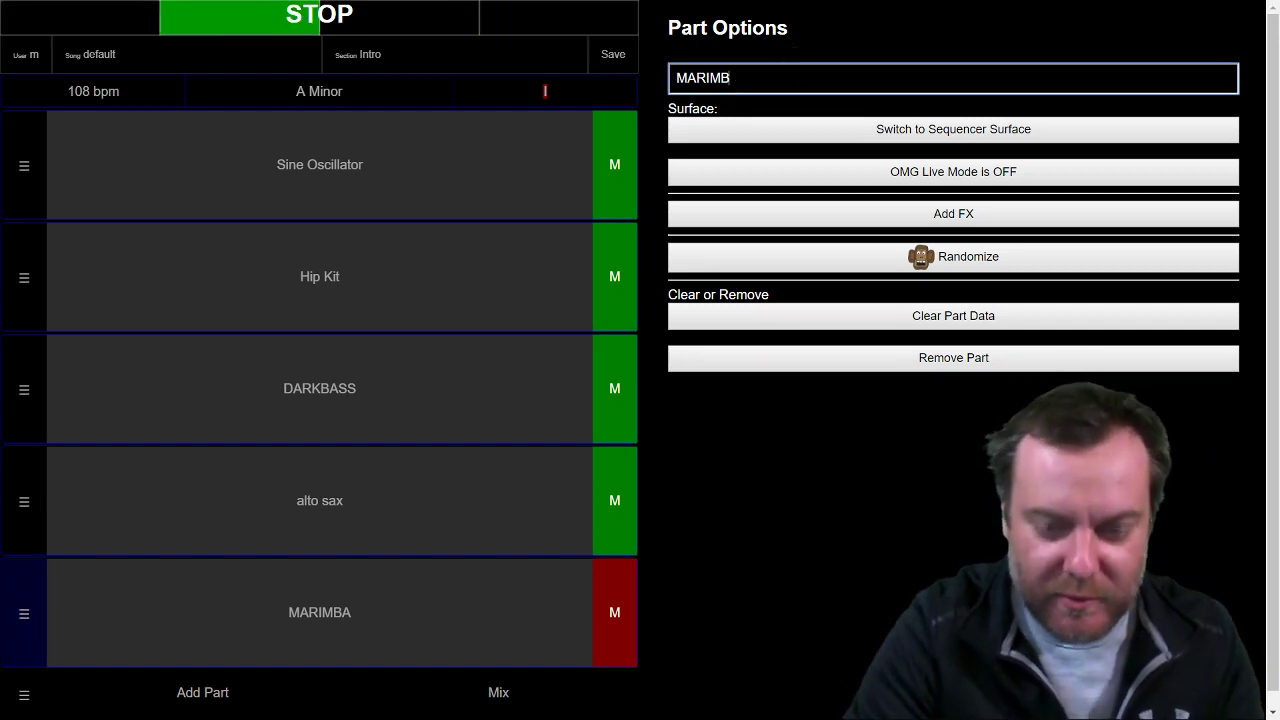
pyautogui.write('Boss')
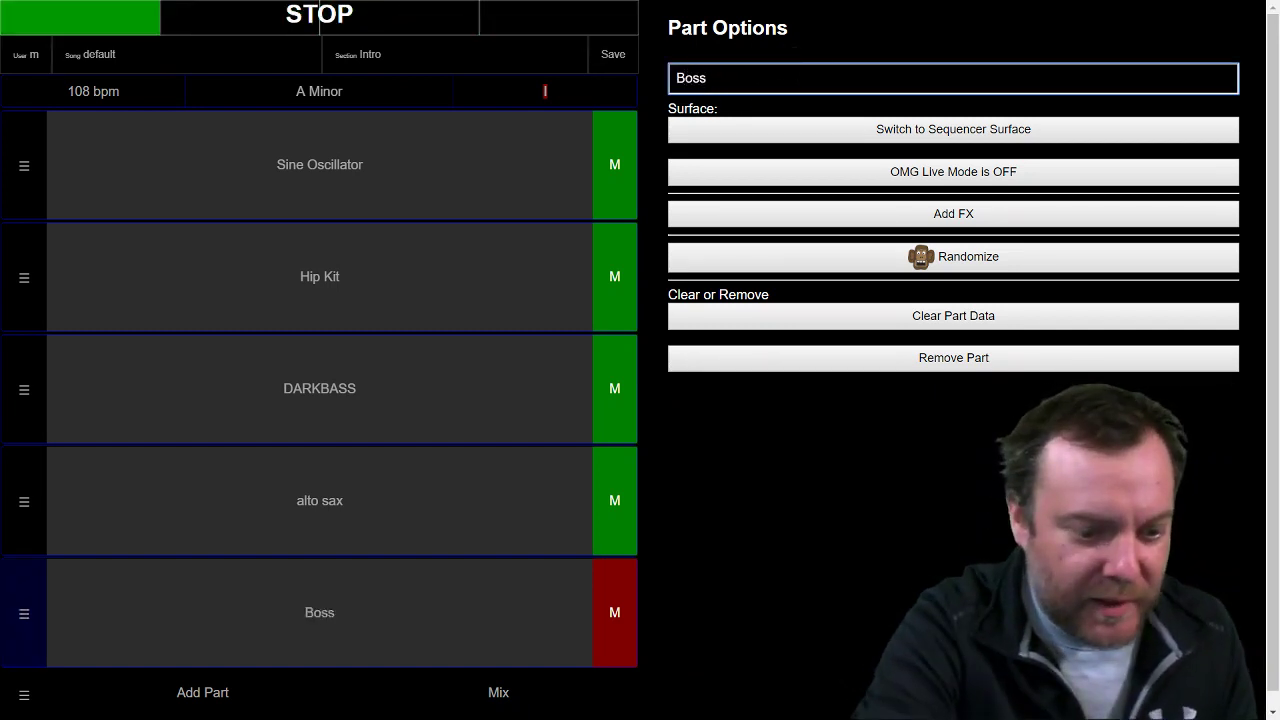
# Add Hard Kit Toys as a new part and place a toy5 hit on the first step
pyautogui.click(202, 692)
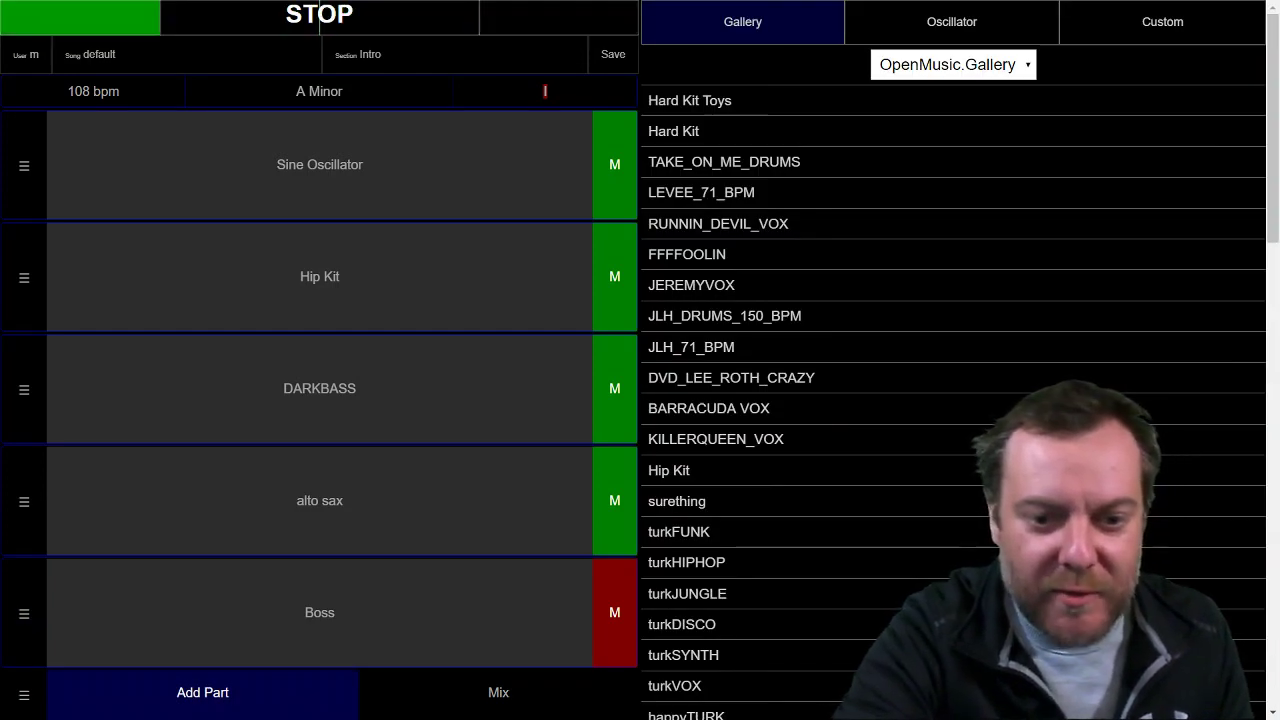
pyautogui.click(745, 92)
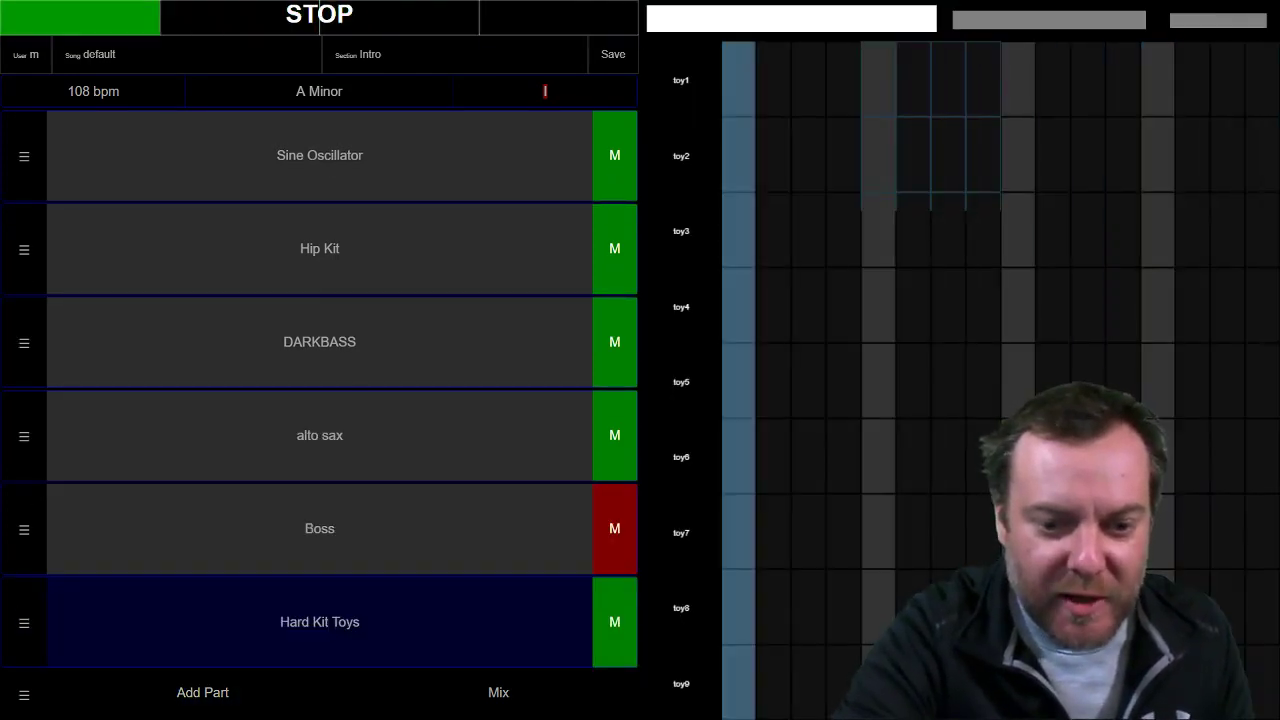
pyautogui.click(734, 381)
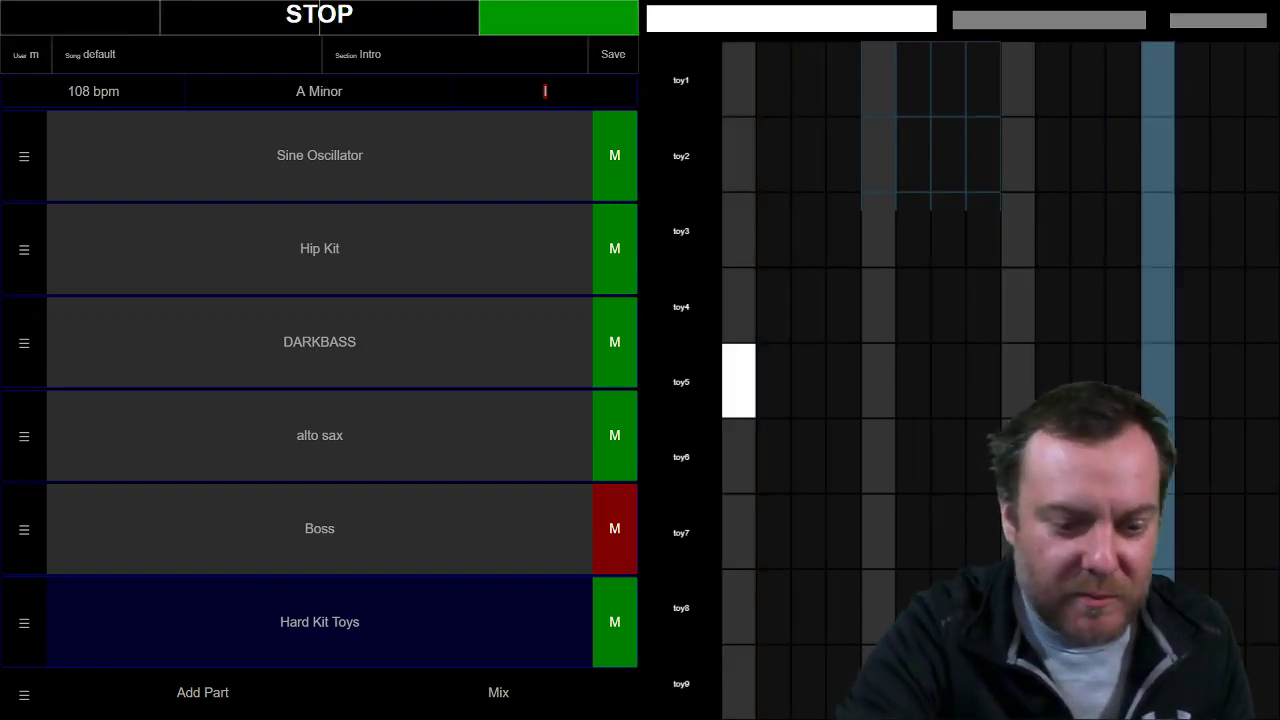
# Set the Hard Kit Toys part's volume to 0.39 in the mixer and mute the part
pyautogui.click(498, 692)
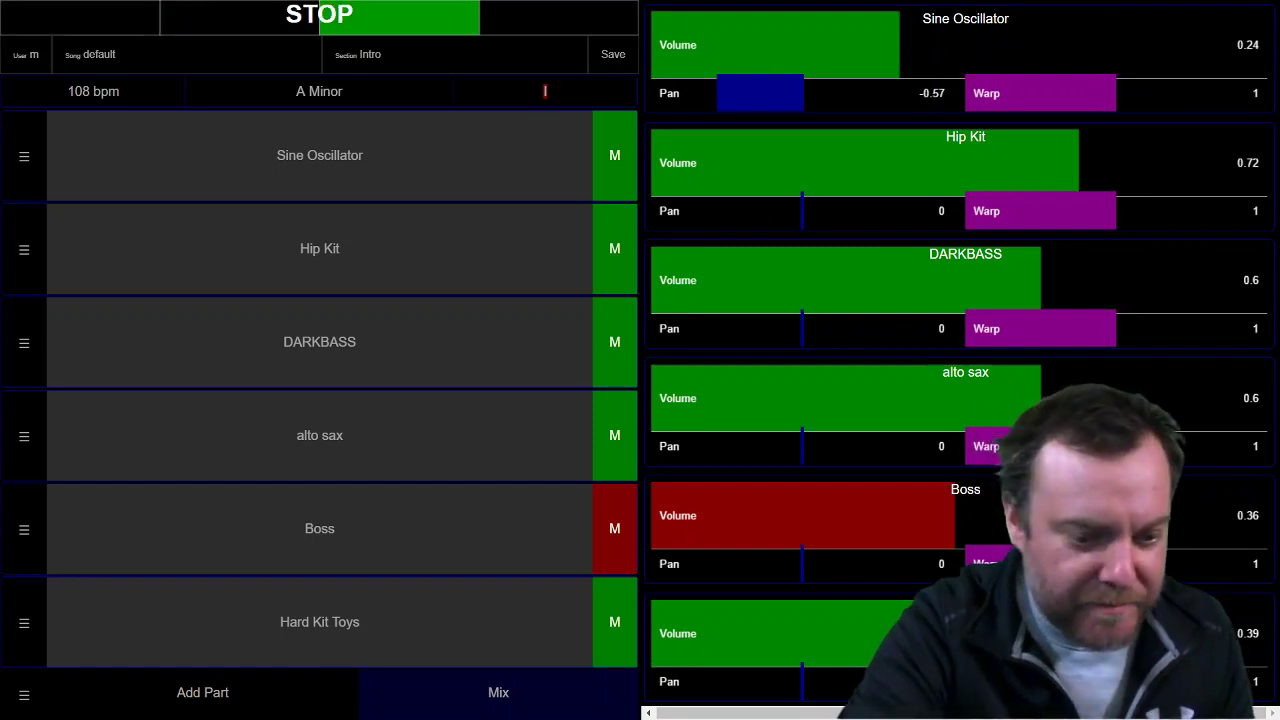
pyautogui.click(614, 621)
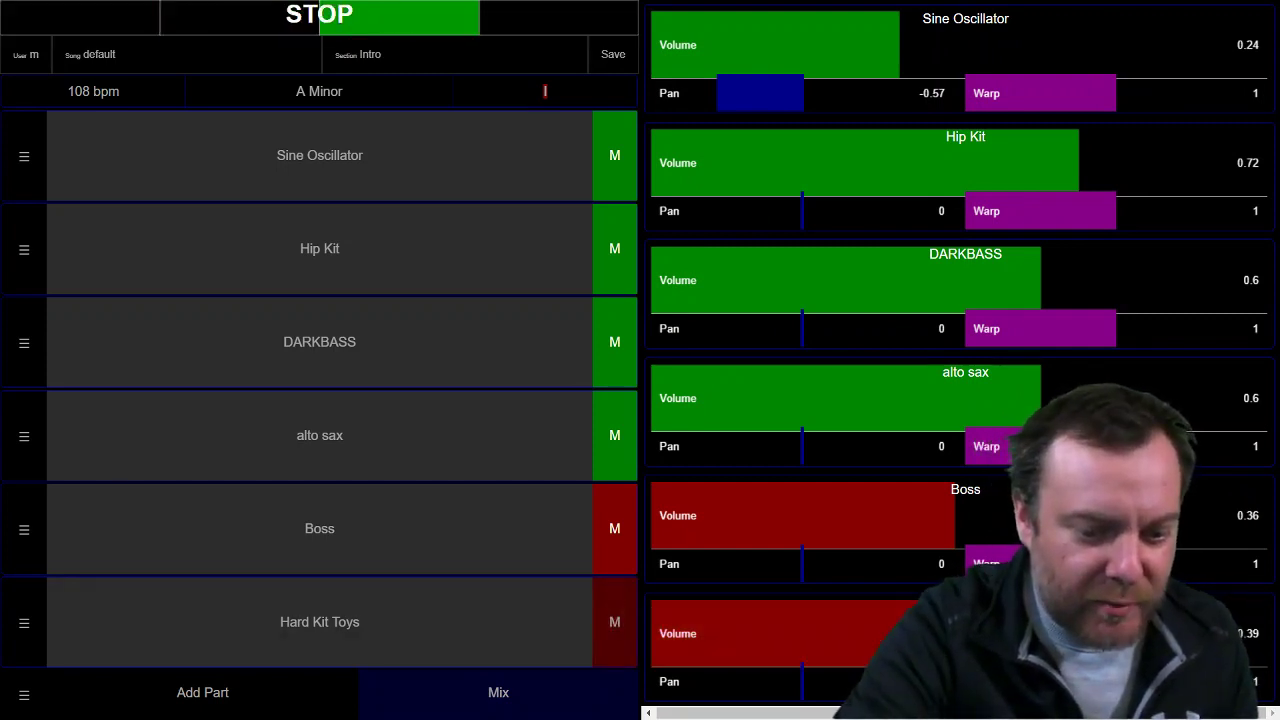
# Rename the Hard Kit Toys part to SFX in its part options
pyautogui.click(24, 622)
pyautogui.click(751, 84)
pyautogui.press('BackSpace')
pyautogui.press('BackSpace')
pyautogui.press('BackSpace')
pyautogui.press('BackSpace')
pyautogui.press('BackSpace')
pyautogui.press('BackSpace')
pyautogui.press('BackSpace')
pyautogui.press('BackSpace')
pyautogui.press('BackSpace')
pyautogui.press('BackSpace')
pyautogui.press('BackSpace')
pyautogui.press('BackSpace')
pyautogui.press('BackSpace')
pyautogui.write('SFX')
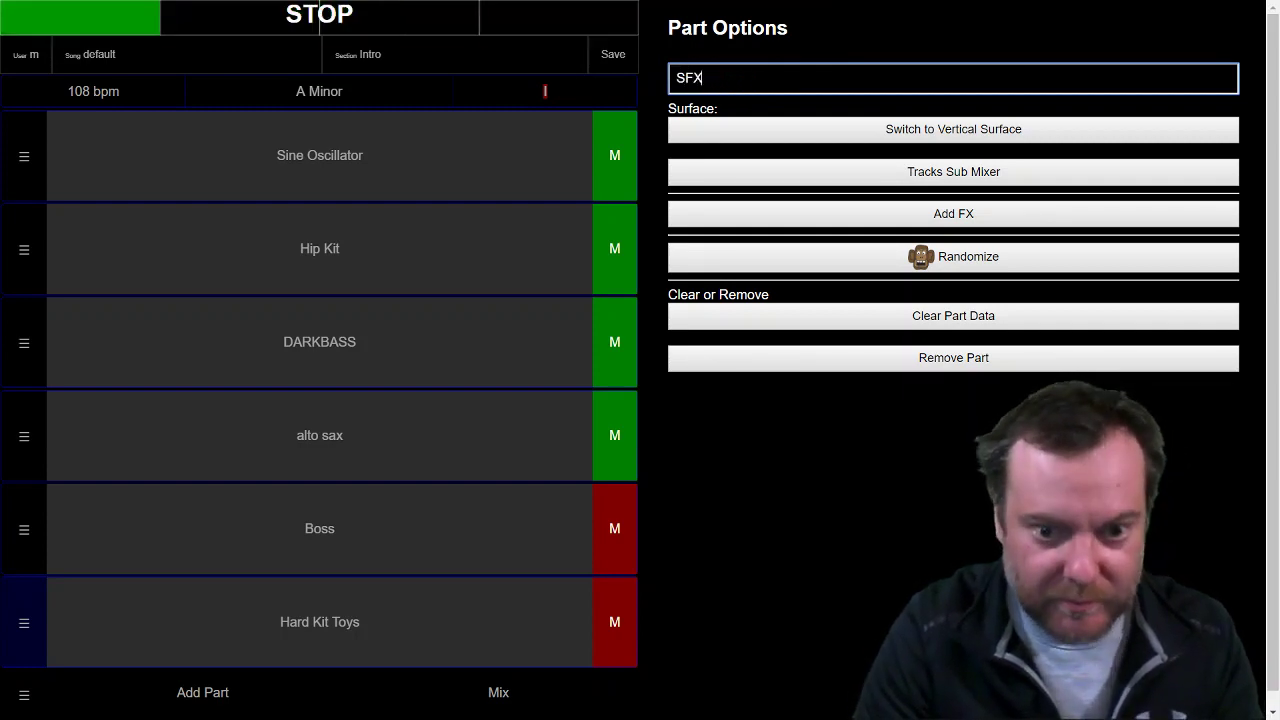
pyautogui.press('Return')
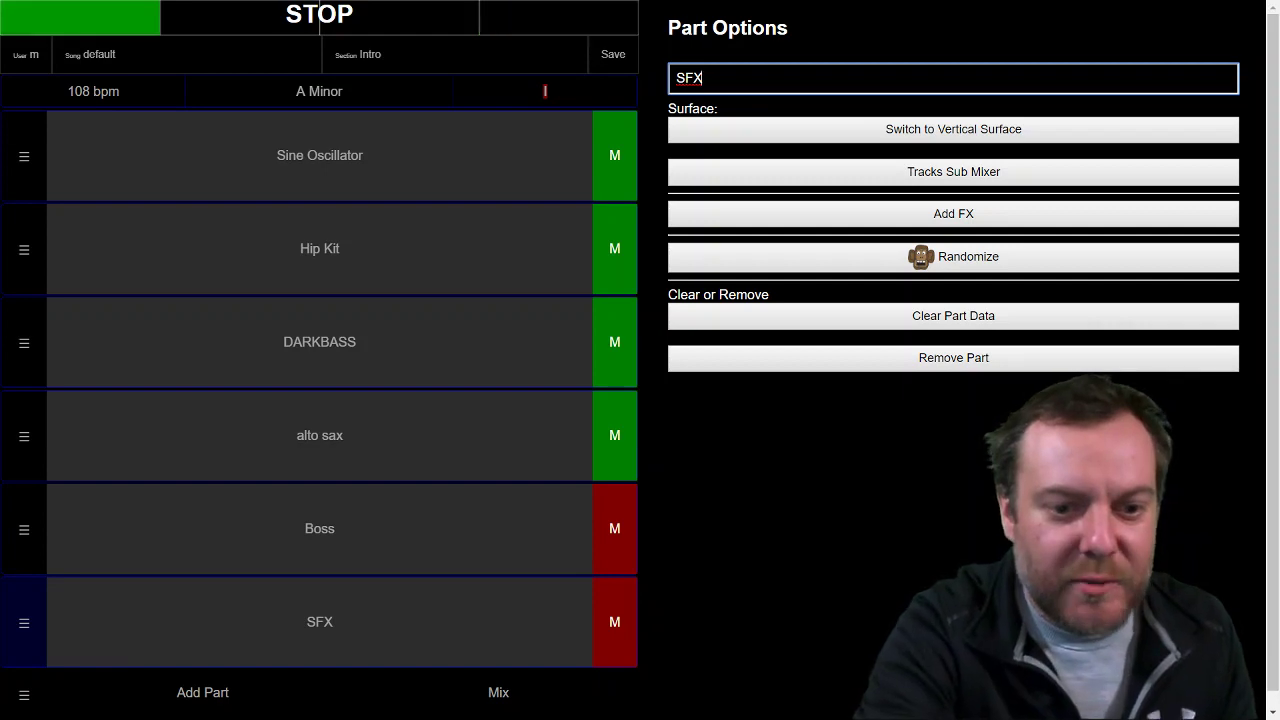
# Append the chords I, -VI and -VII to the song's chord progression
pyautogui.click(545, 91)
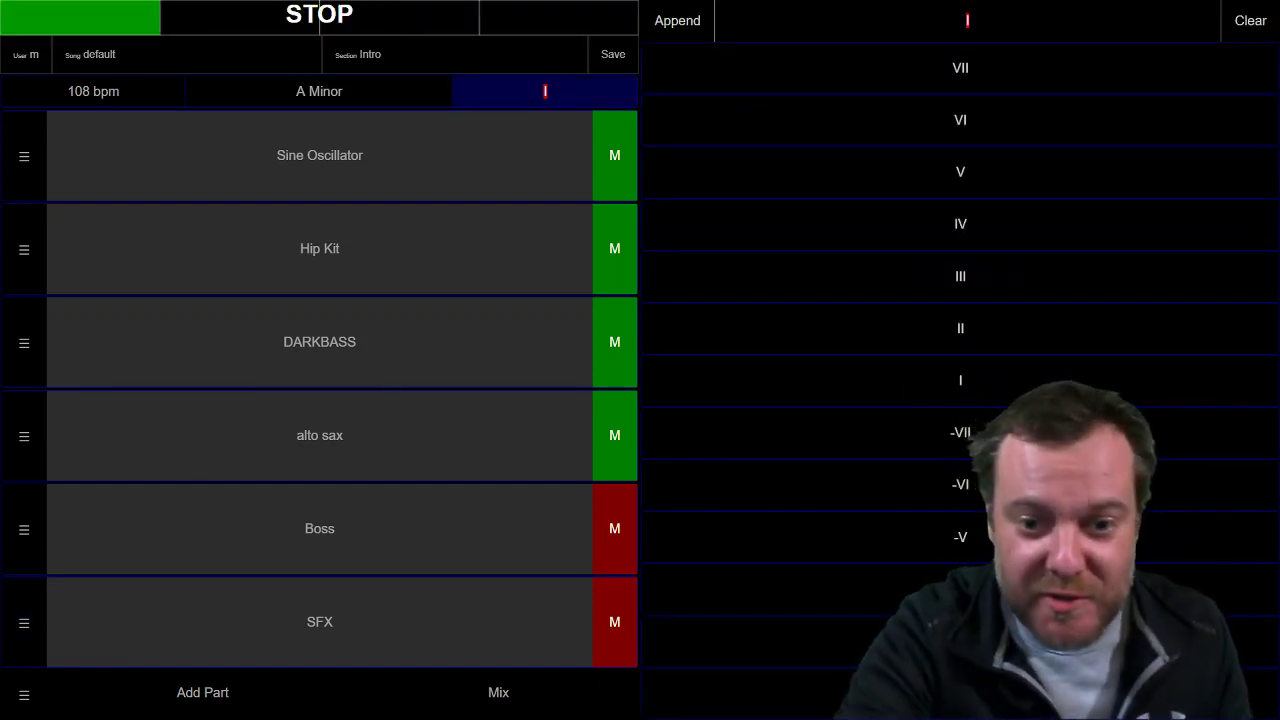
pyautogui.click(677, 20)
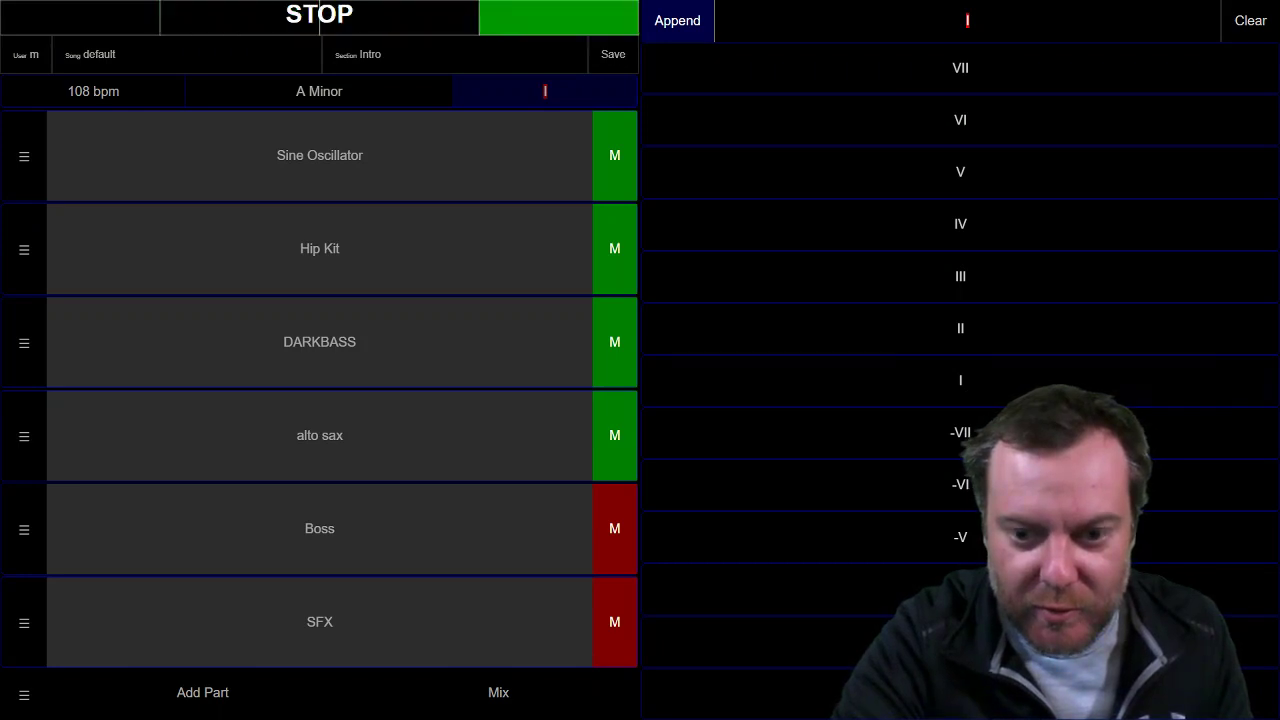
pyautogui.click(960, 380)
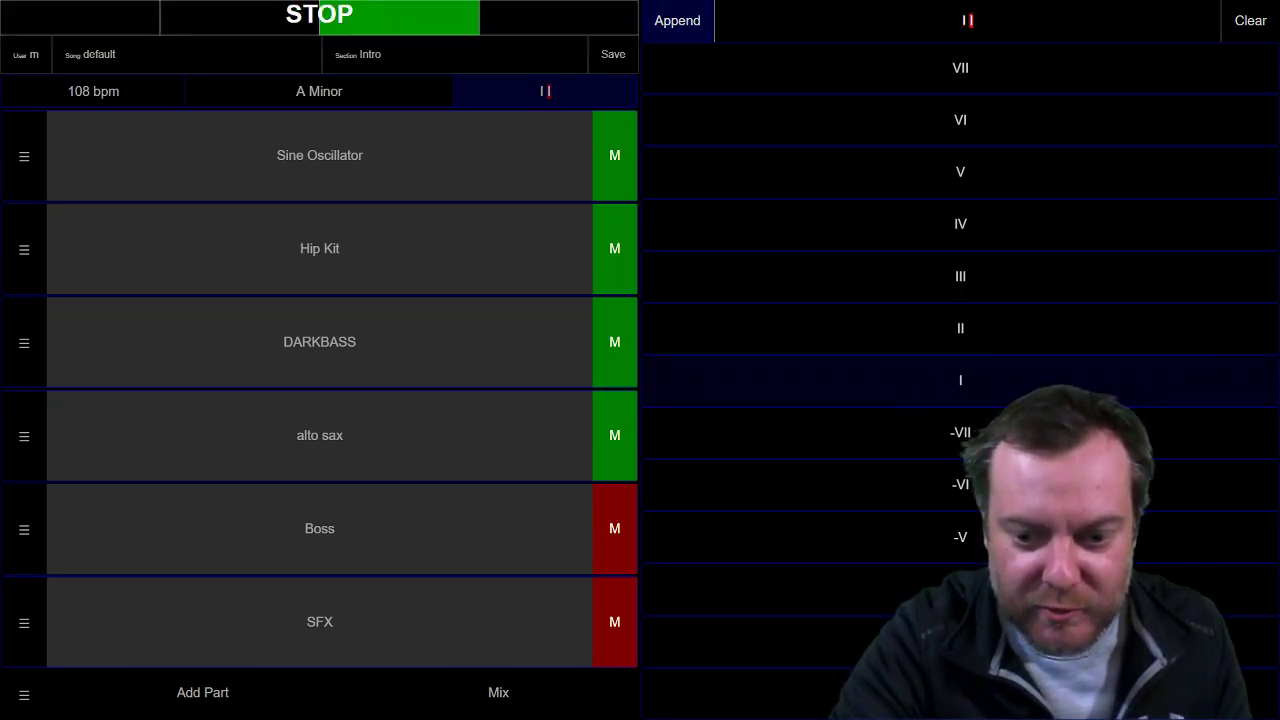
pyautogui.click(960, 484)
pyautogui.click(960, 432)
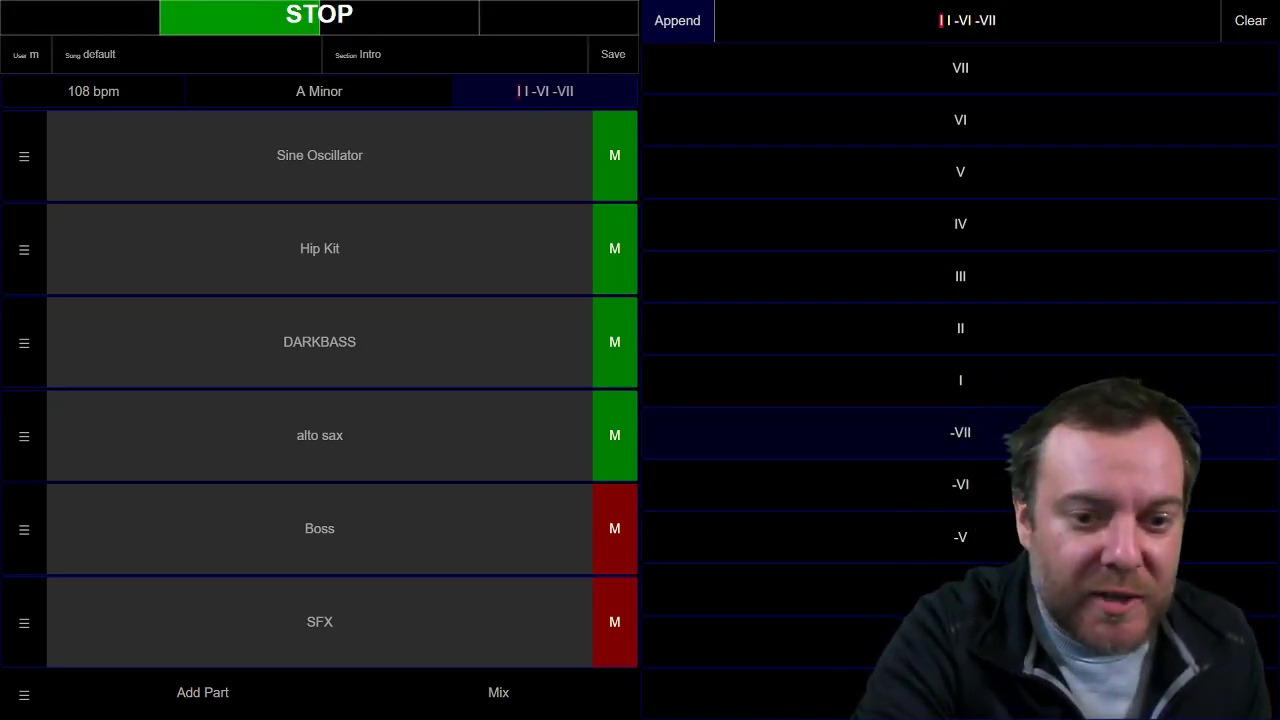
# Save the song to OpenMusic.Gallery and select its URL
pyautogui.click(612, 54)
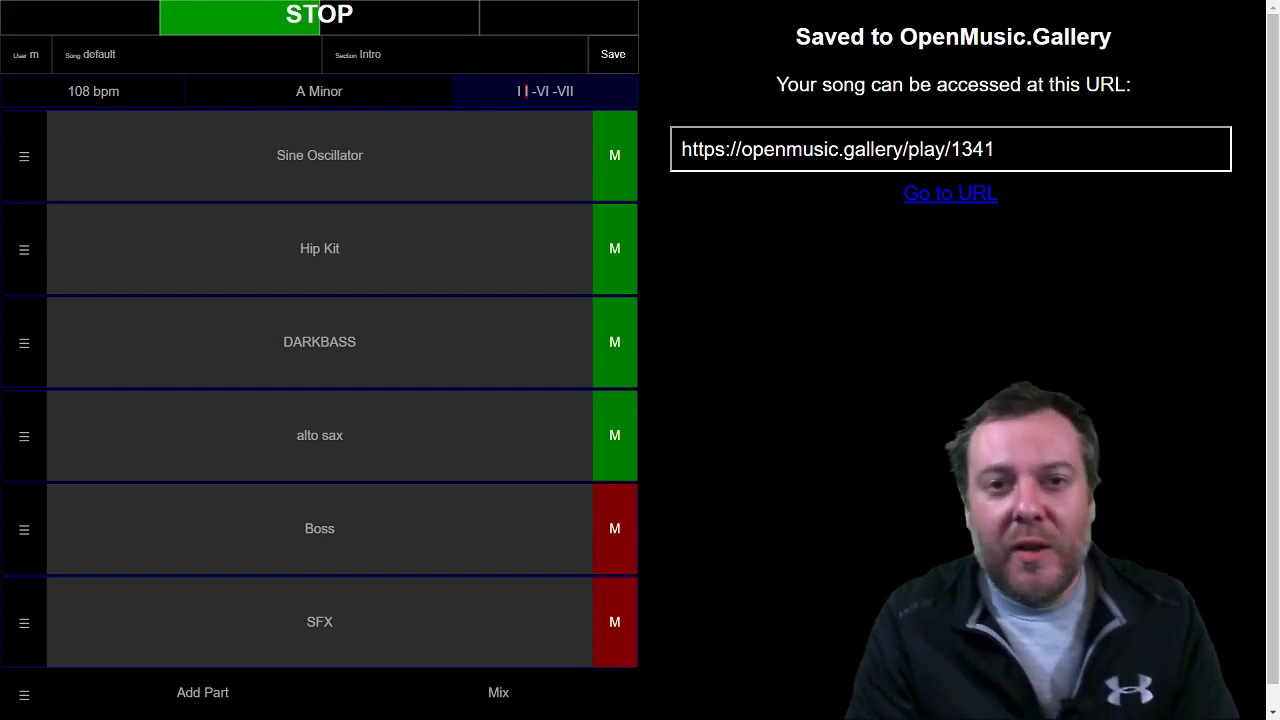
pyautogui.click(1030, 149)
# Return to the presentation slides and advance to the slide with the omg.js script tag for the HTML
pyautogui.press('Left')
pyautogui.press('Left')
pyautogui.press('Left')
pyautogui.press('Left')
pyautogui.press('Left')
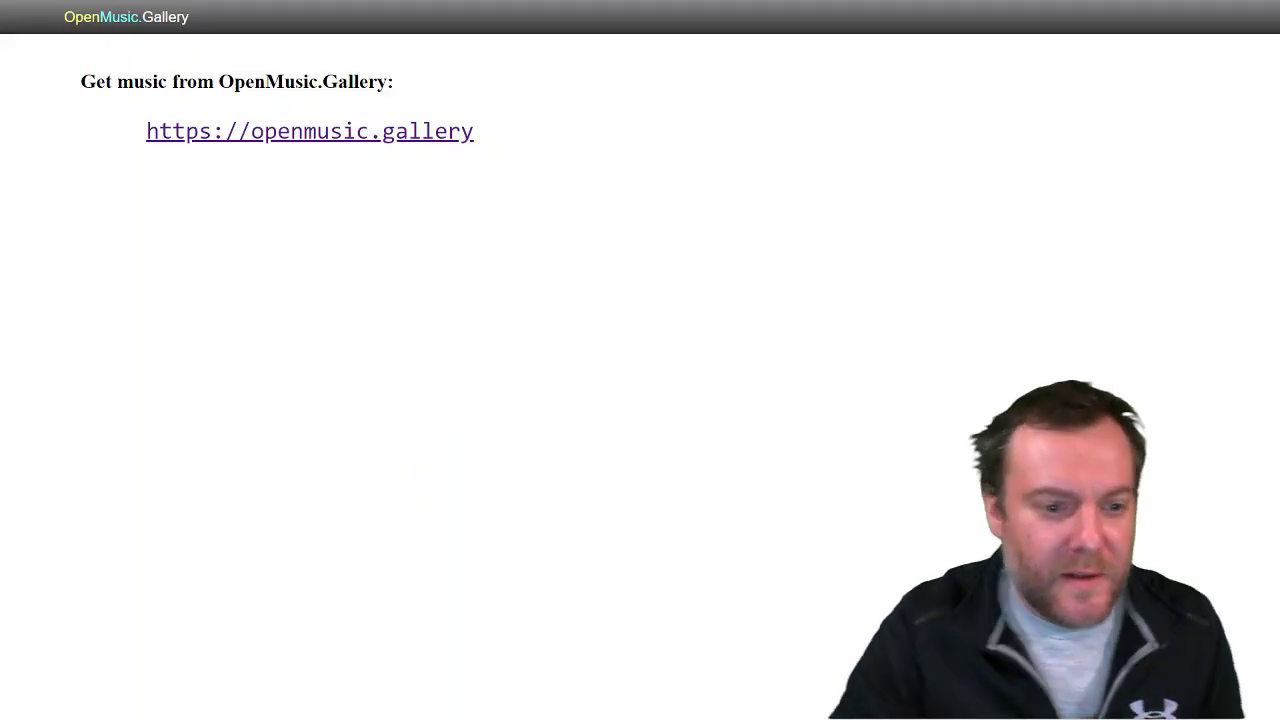
pyautogui.press('Right')
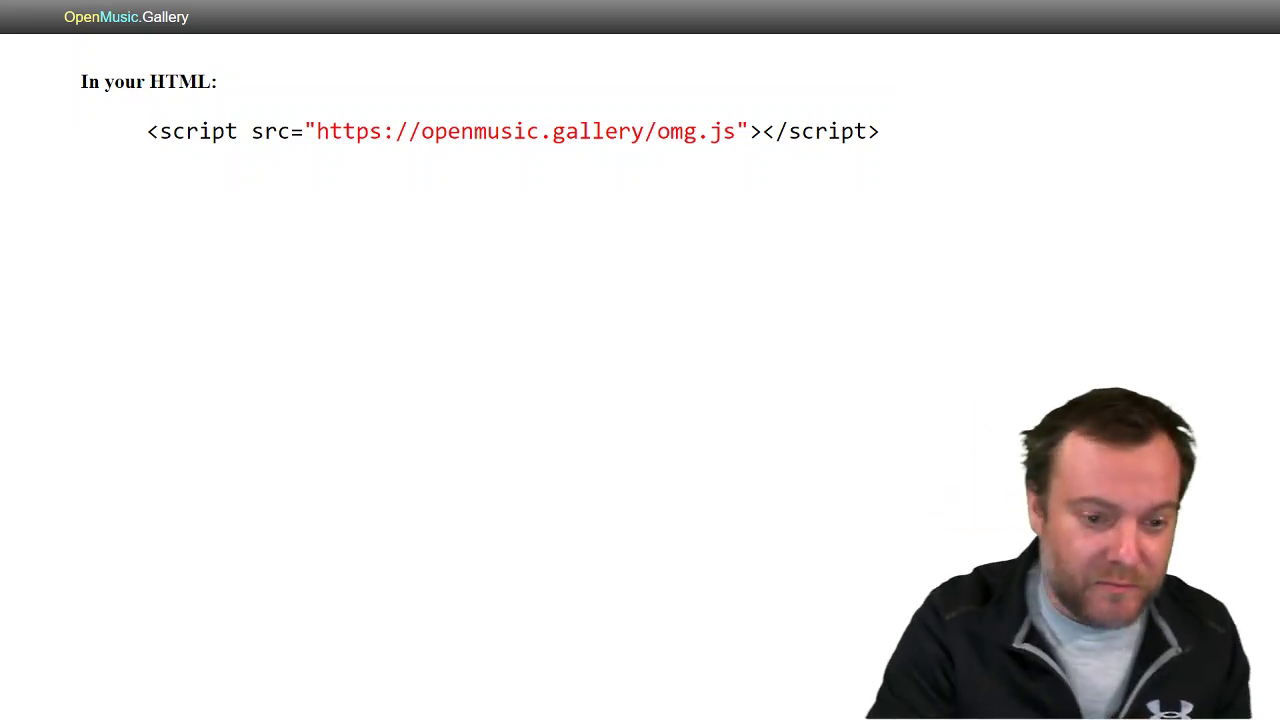
# Advance to the game-loading slide and change the song number in the prepareSongFromURL address to 1341
pyautogui.press('Right')
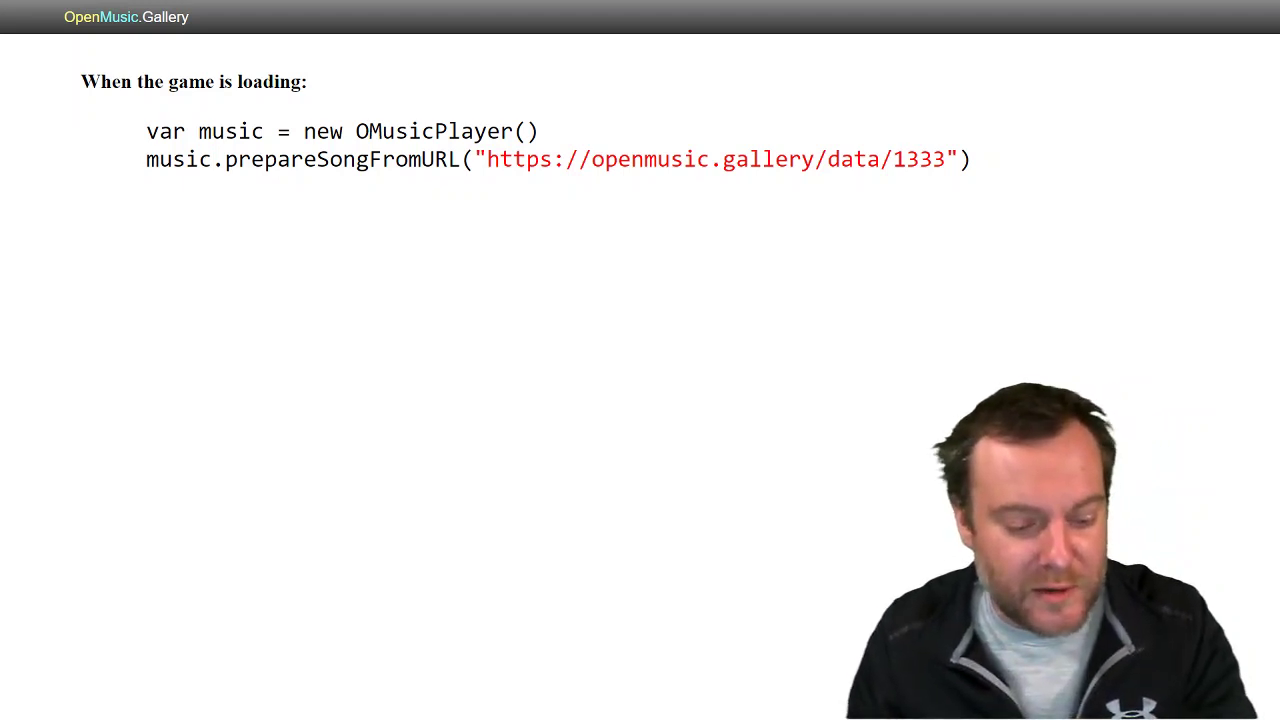
pyautogui.press('BackSpace')
pyautogui.press('BackSpace')
pyautogui.press('BackSpace')
pyautogui.write('341')
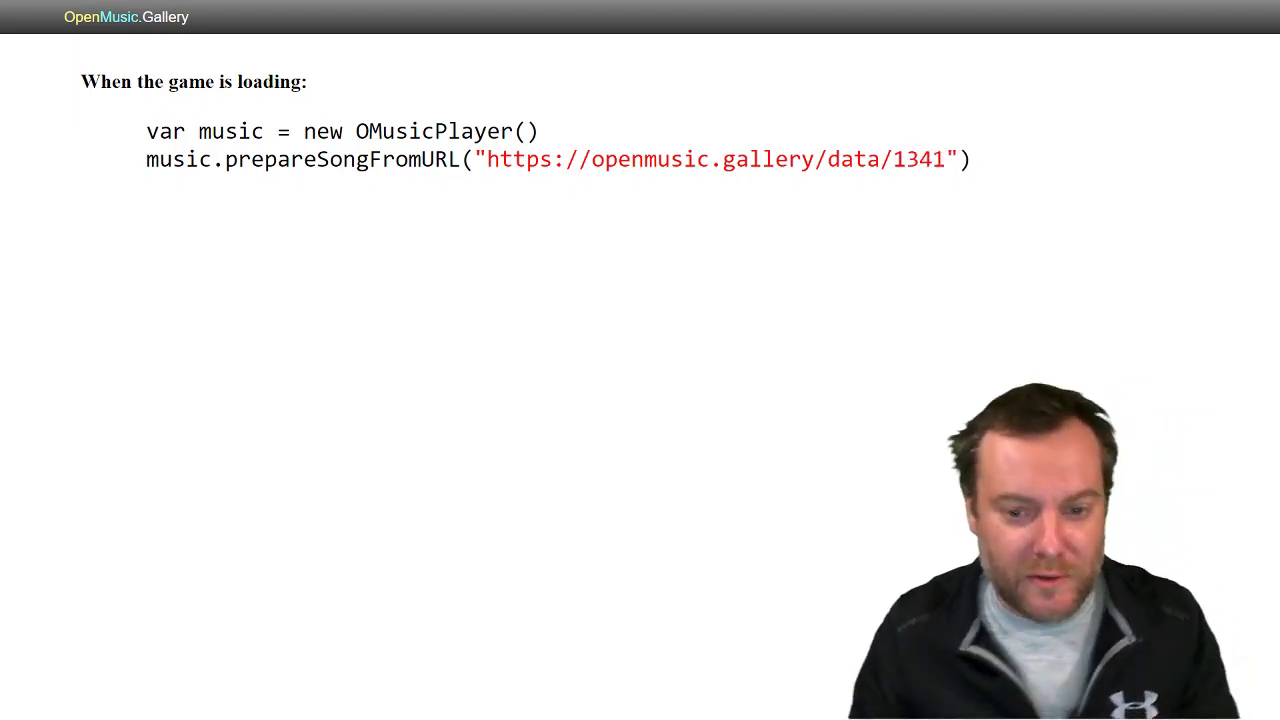
# Advance through the code slides on getting the laser sound, starting the music, firing the laser and muting the Boss part
pyautogui.press('Right')
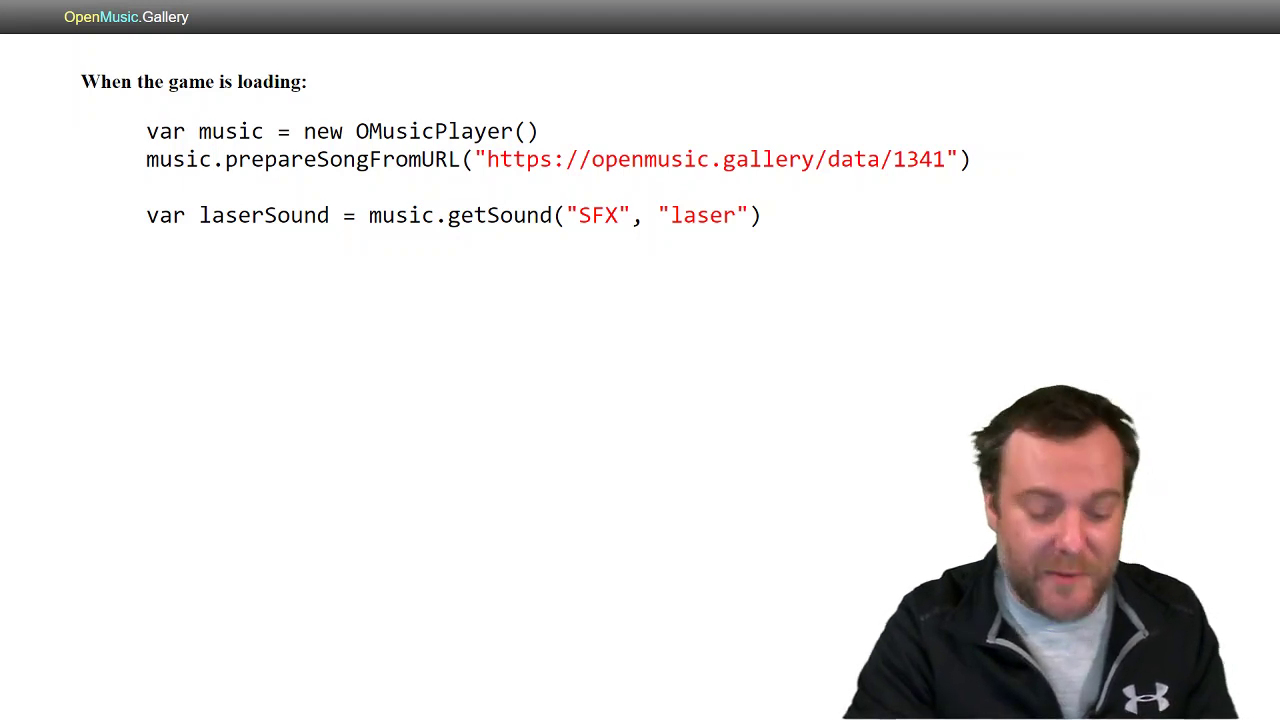
pyautogui.press('Right')
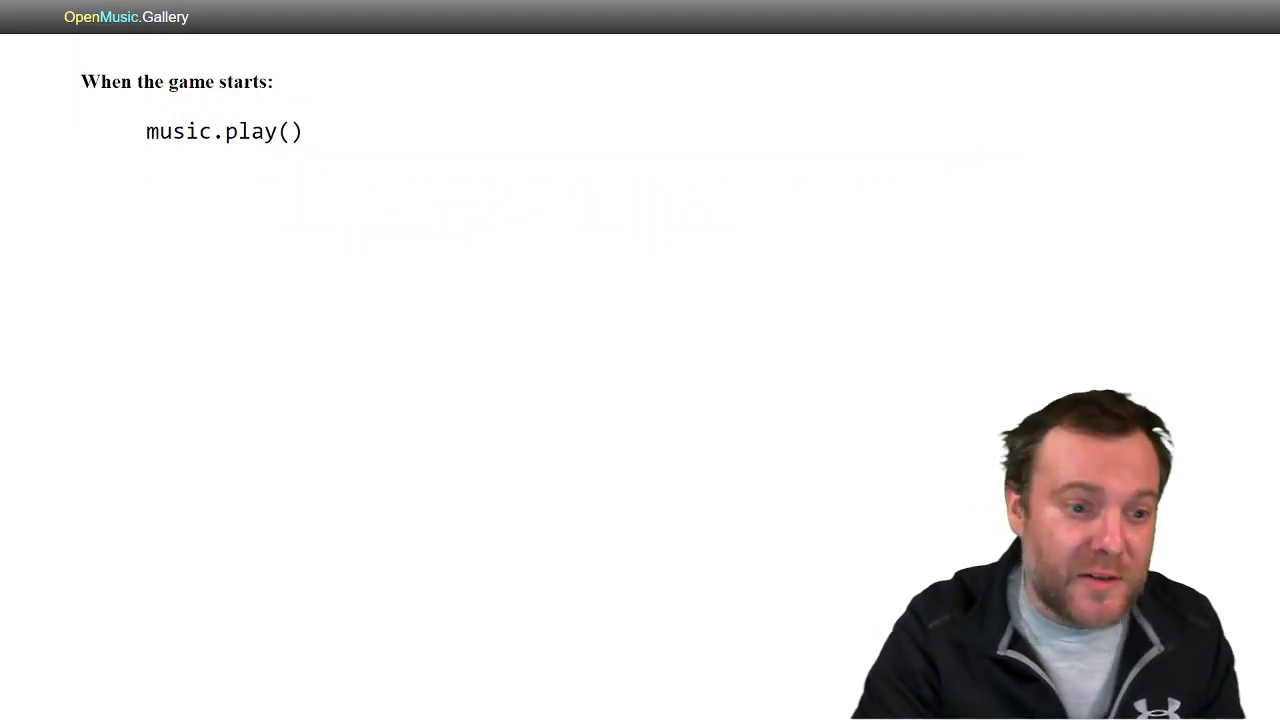
pyautogui.press('Right')
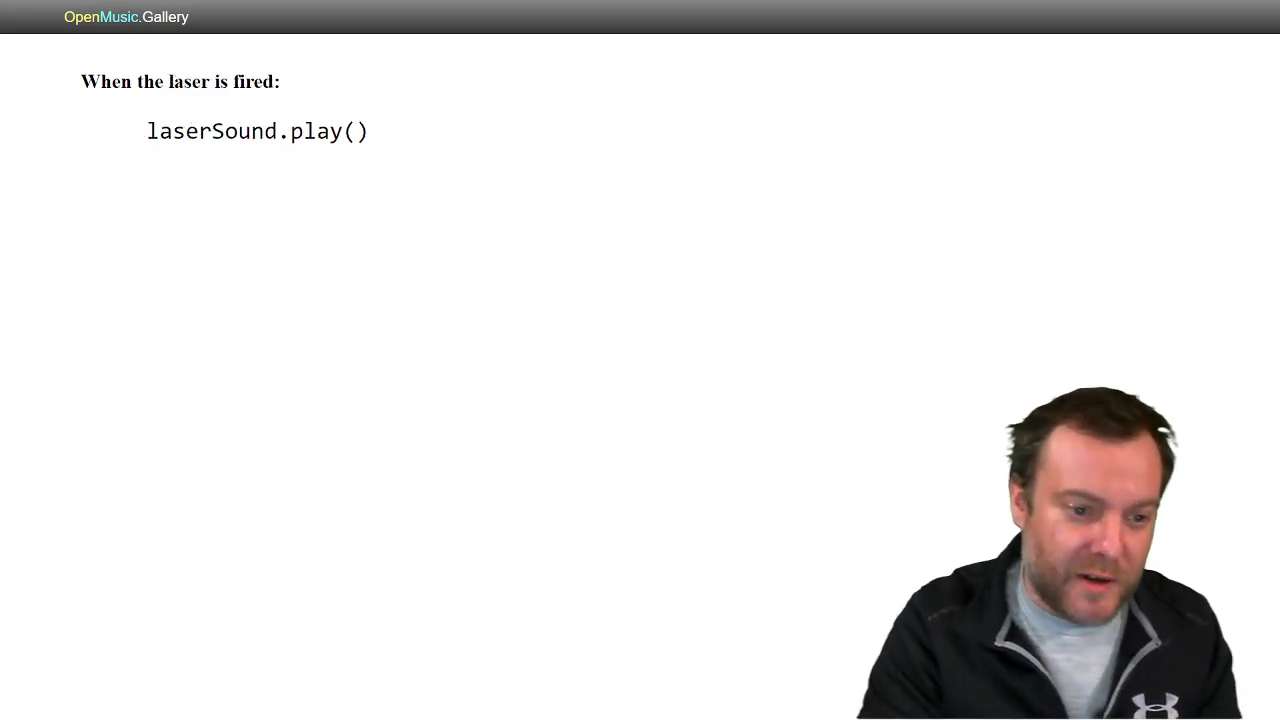
pyautogui.press('Right')
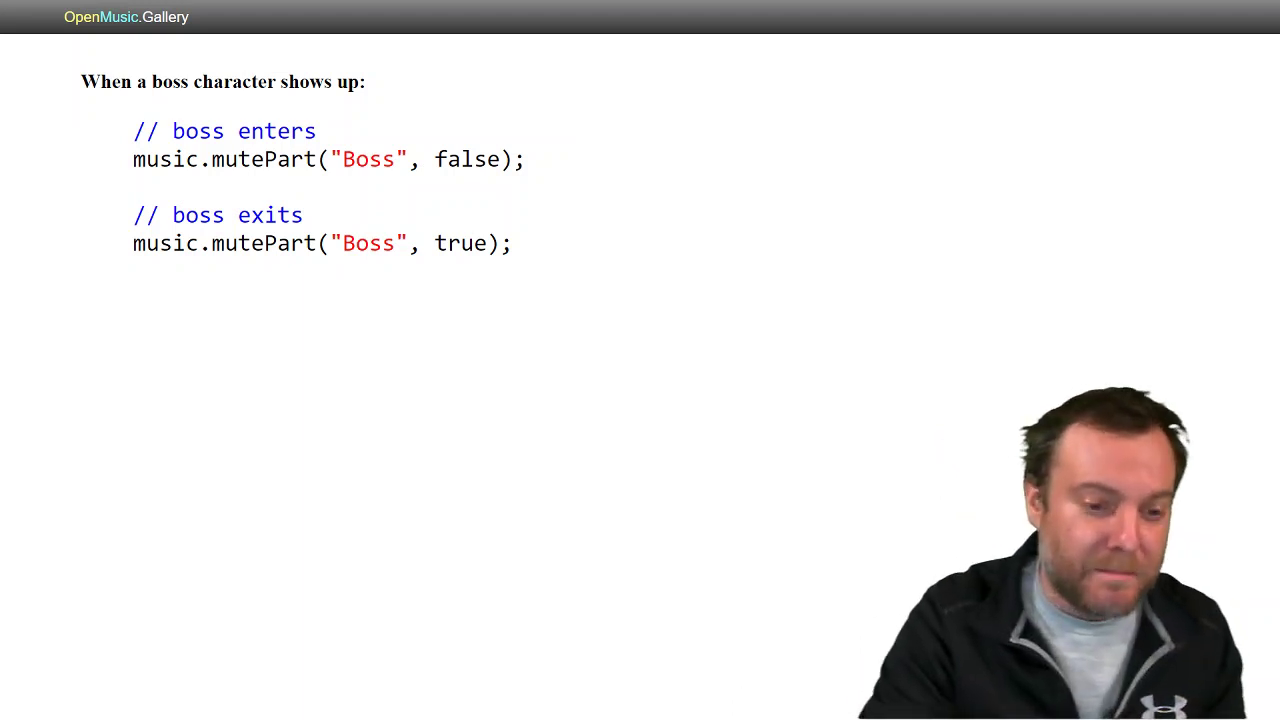
pyautogui.press('Right')
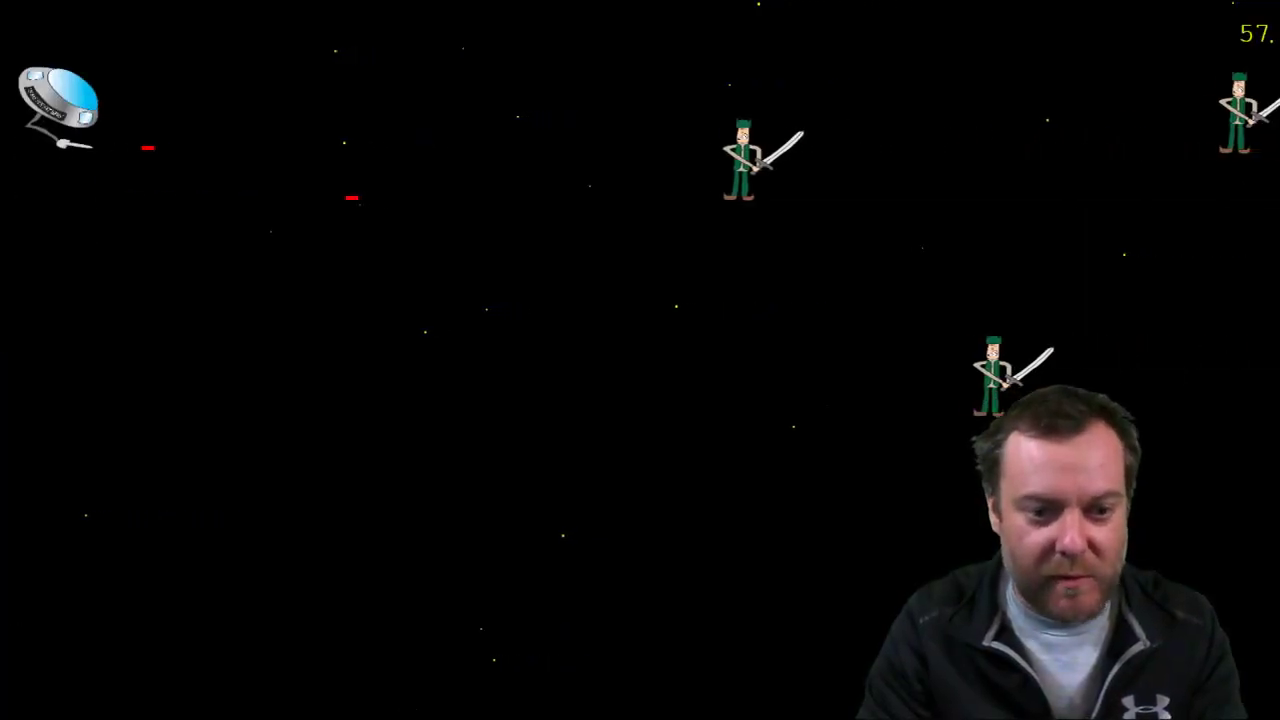
pyautogui.press('Down')
pyautogui.press('space')
pyautogui.press('Up')
pyautogui.press('space')
pyautogui.press('Down')
pyautogui.press('Down')
pyautogui.press('Up')
pyautogui.press('space')
pyautogui.press('Down')
pyautogui.press('Down')
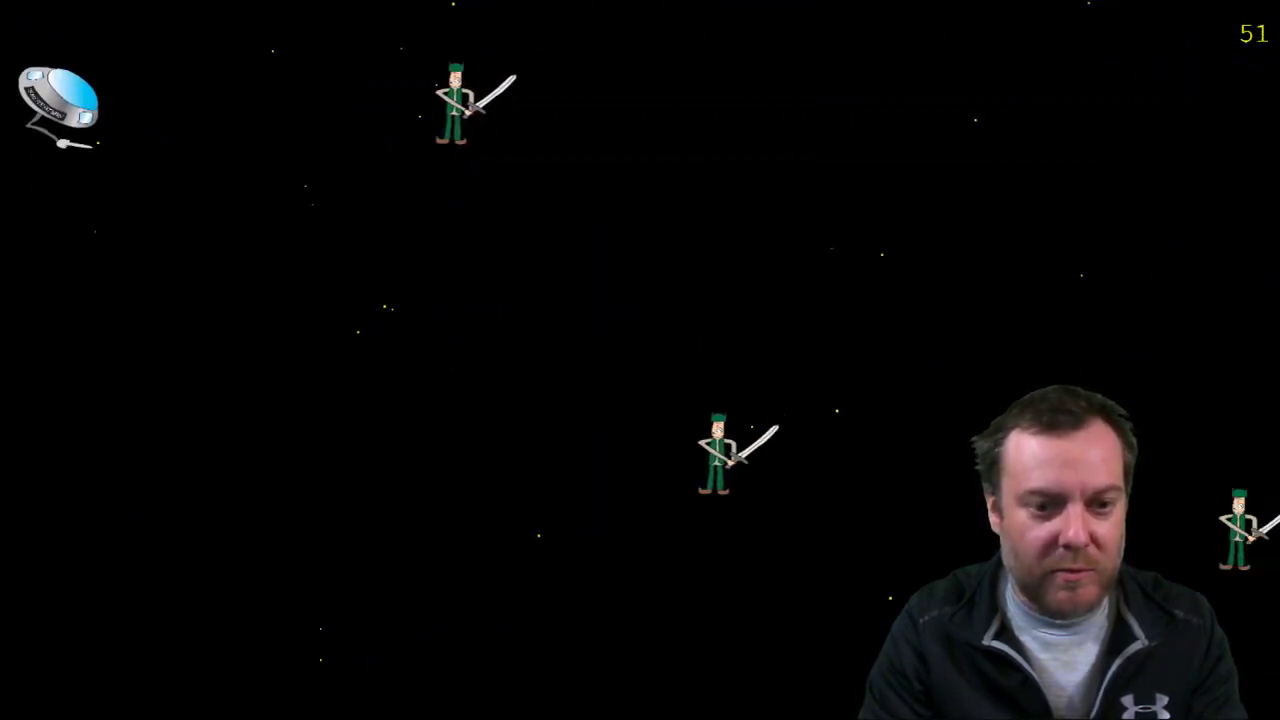
pyautogui.press('space')
pyautogui.press('Up')
pyautogui.press('Down')
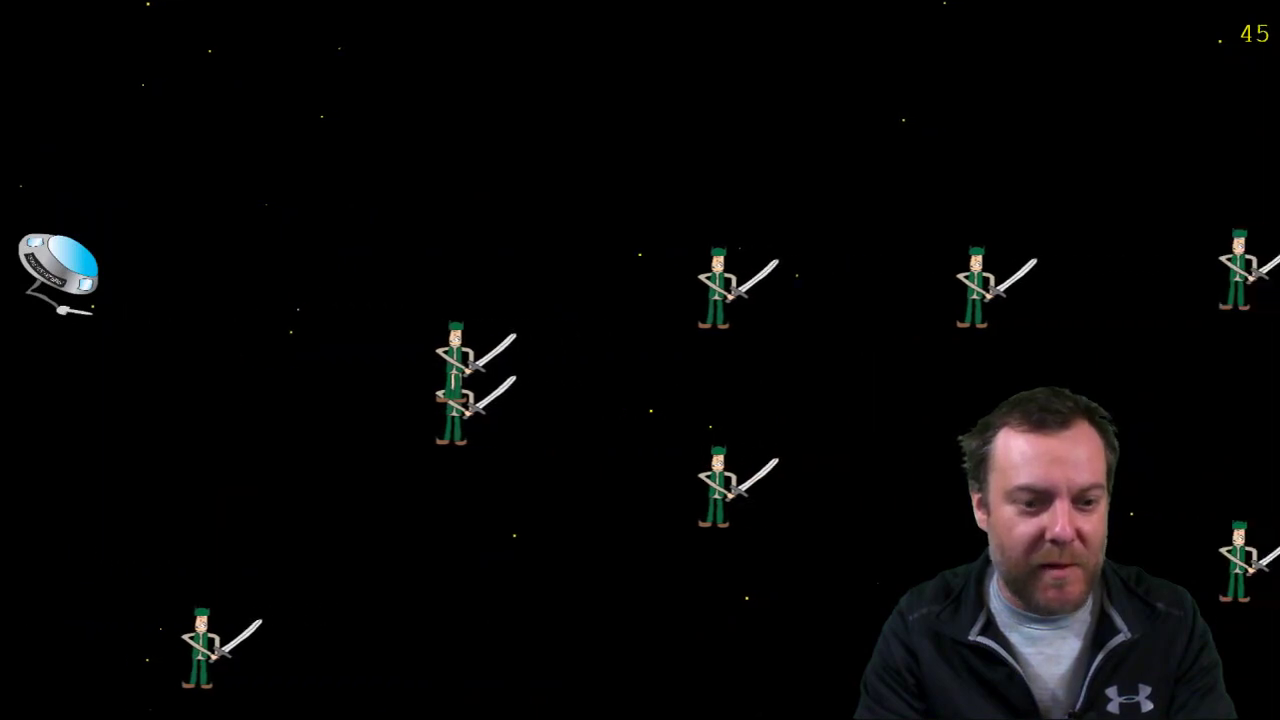
pyautogui.press('Up')
pyautogui.press('space')
pyautogui.press('space')
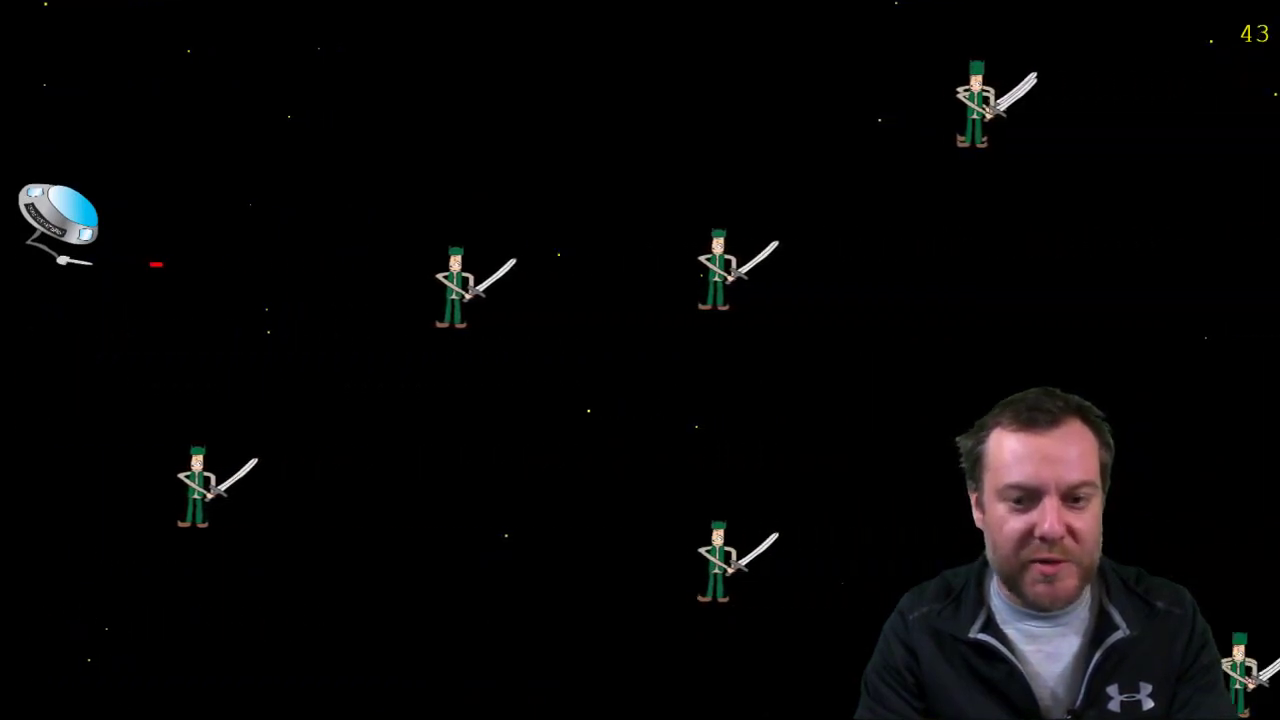
pyautogui.press('space')
pyautogui.press('Down')
pyautogui.press('Up')
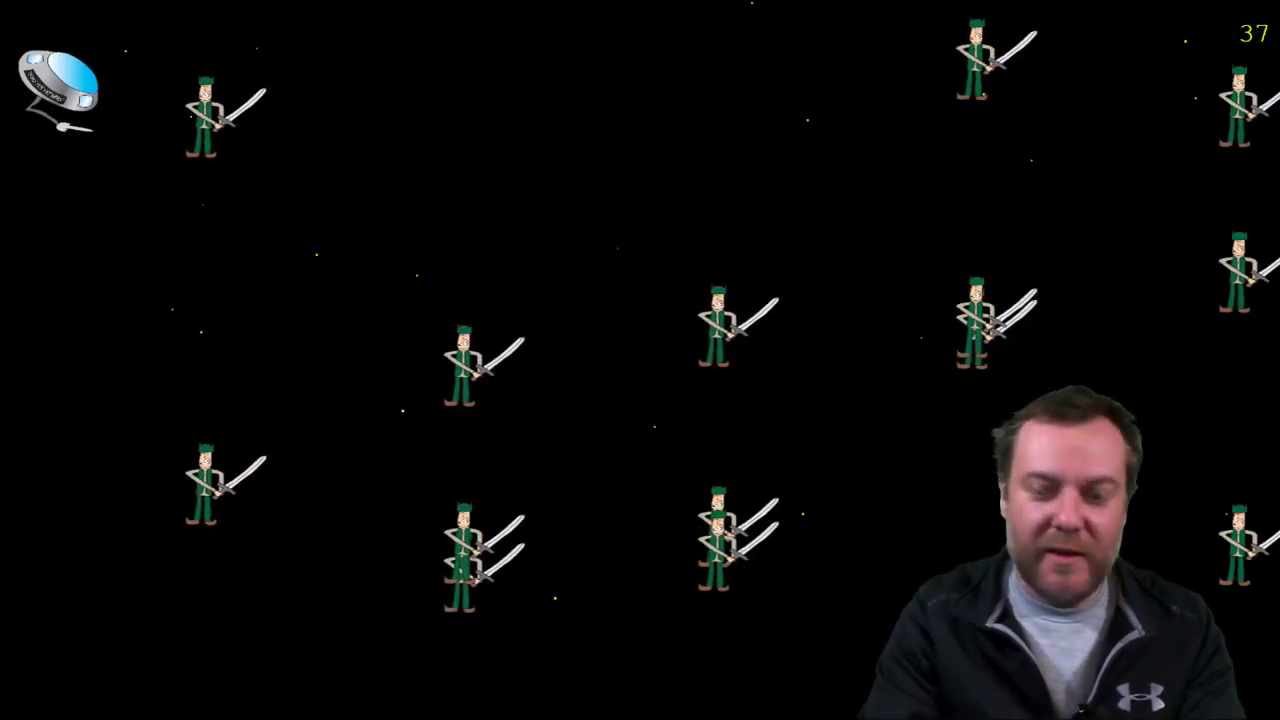